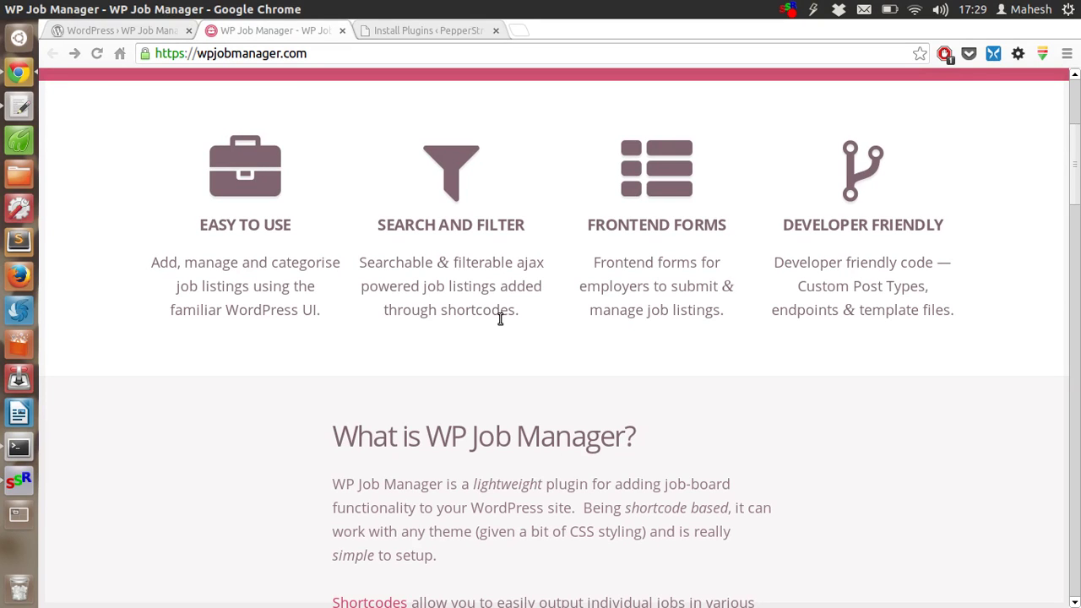
Step: Search the WordPress plugin directory for 'wp job manager'
scroll(500, 319, up, 5)
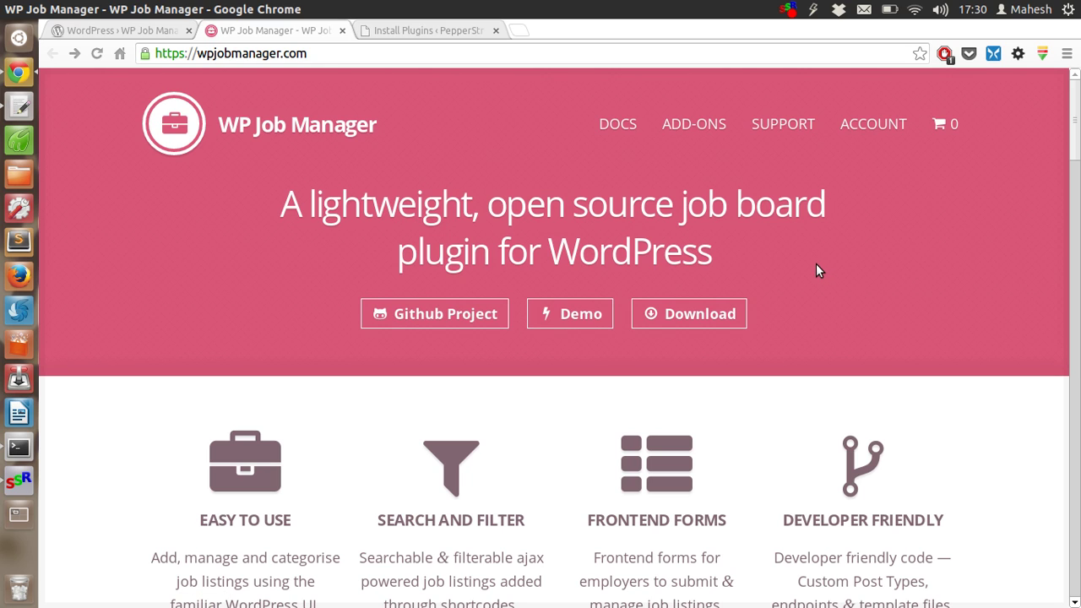
mouse_move(701, 122)
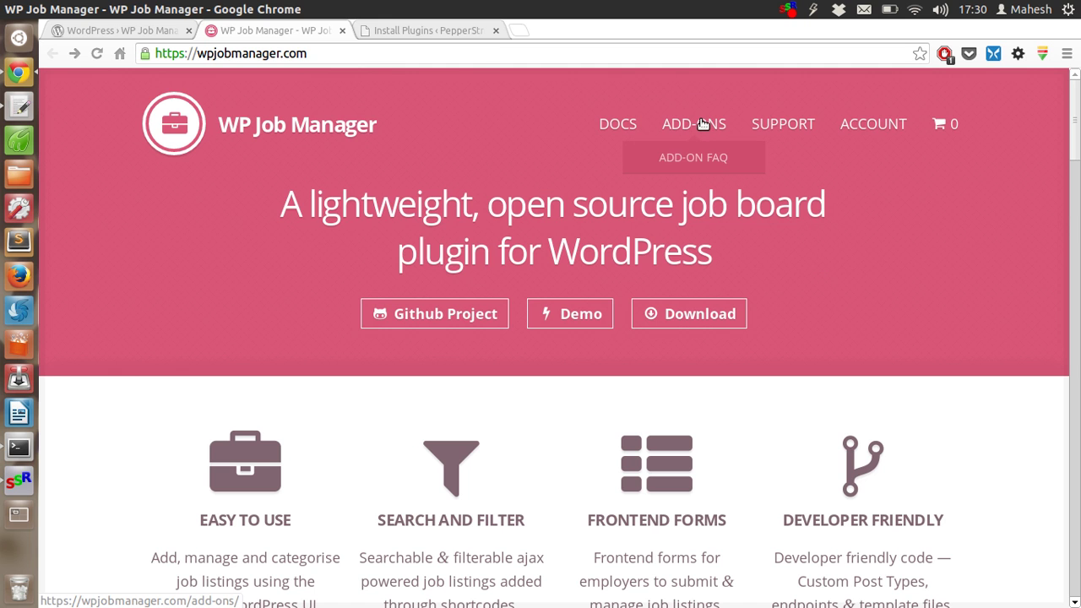
scroll(271, 372, down, 5)
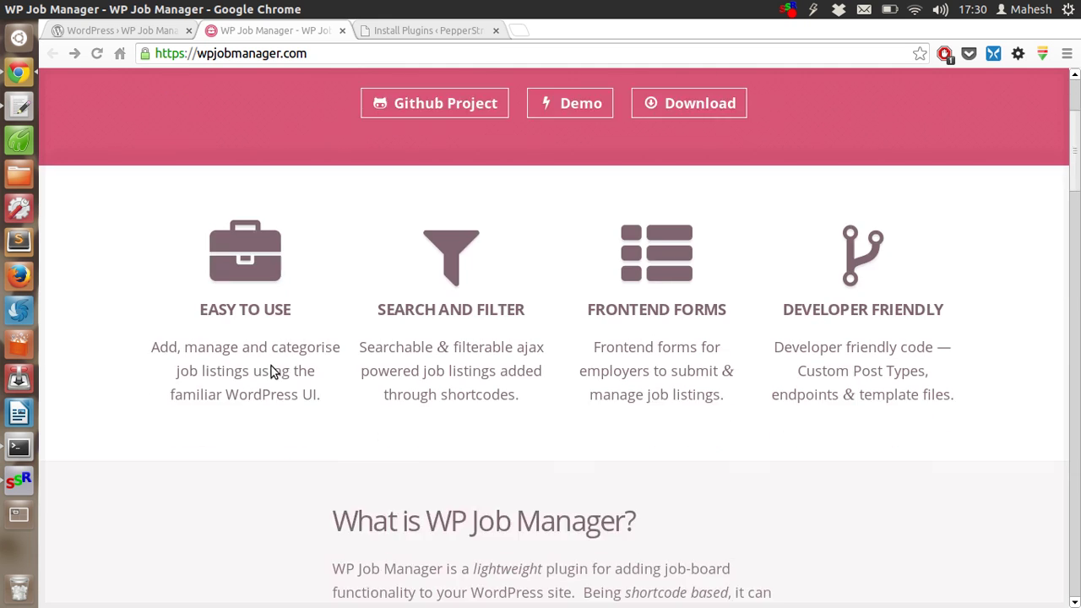
scroll(272, 371, down, 9)
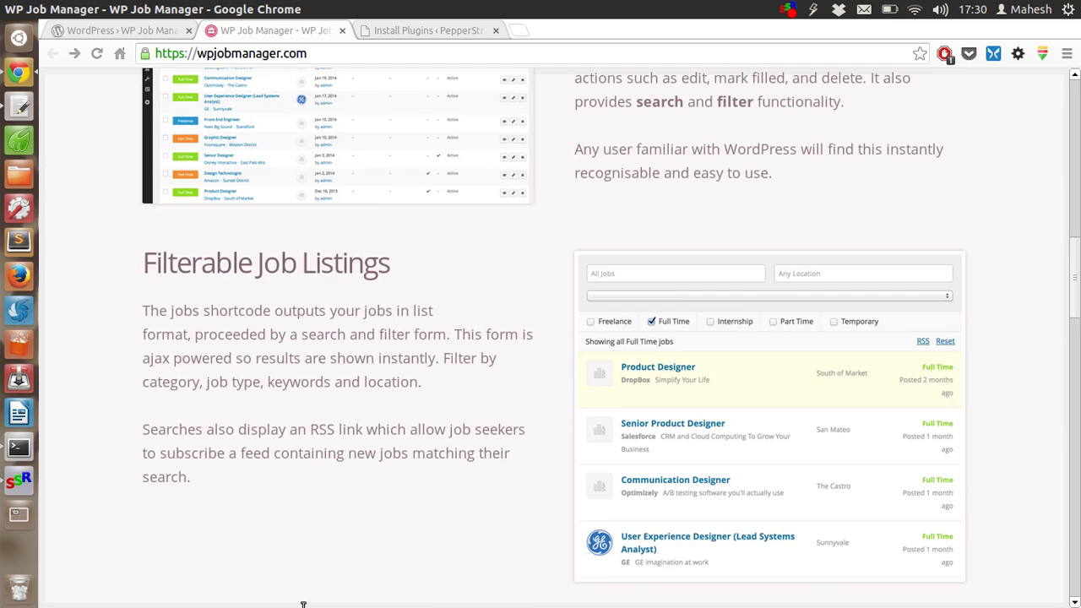
scroll(254, 391, down, 2)
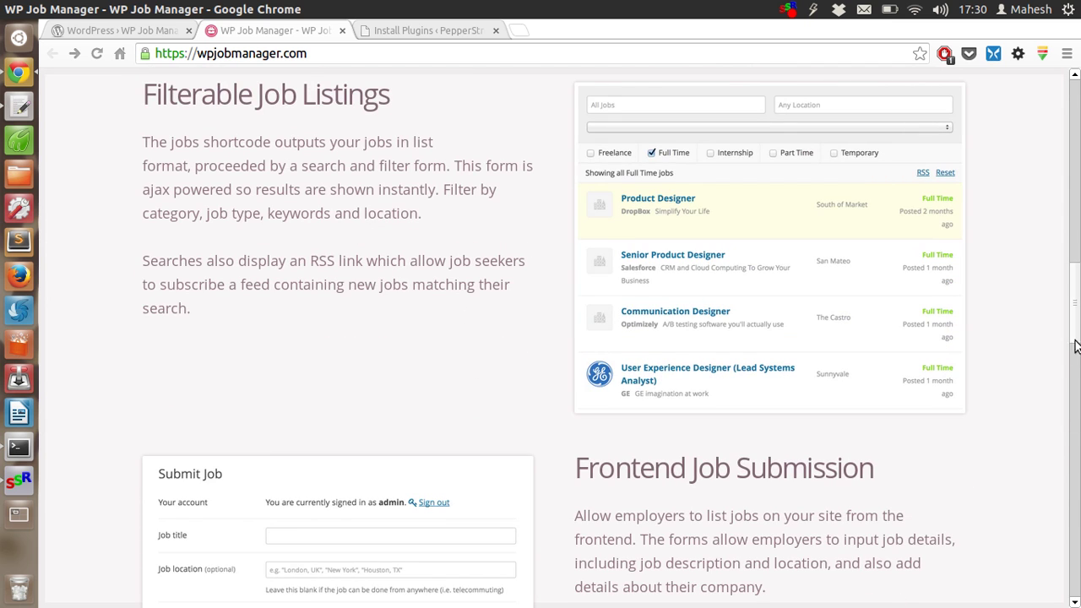
scroll(1071, 503, down, 2)
scroll(1072, 504, down, 12)
scroll(1075, 478, up, 3)
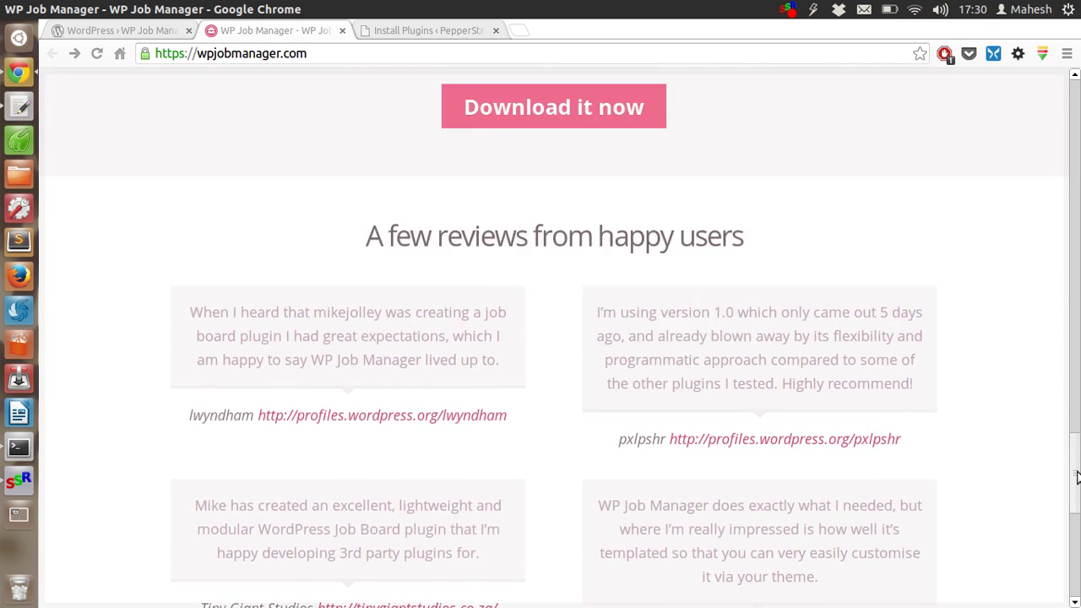
scroll(1076, 478, down, 6)
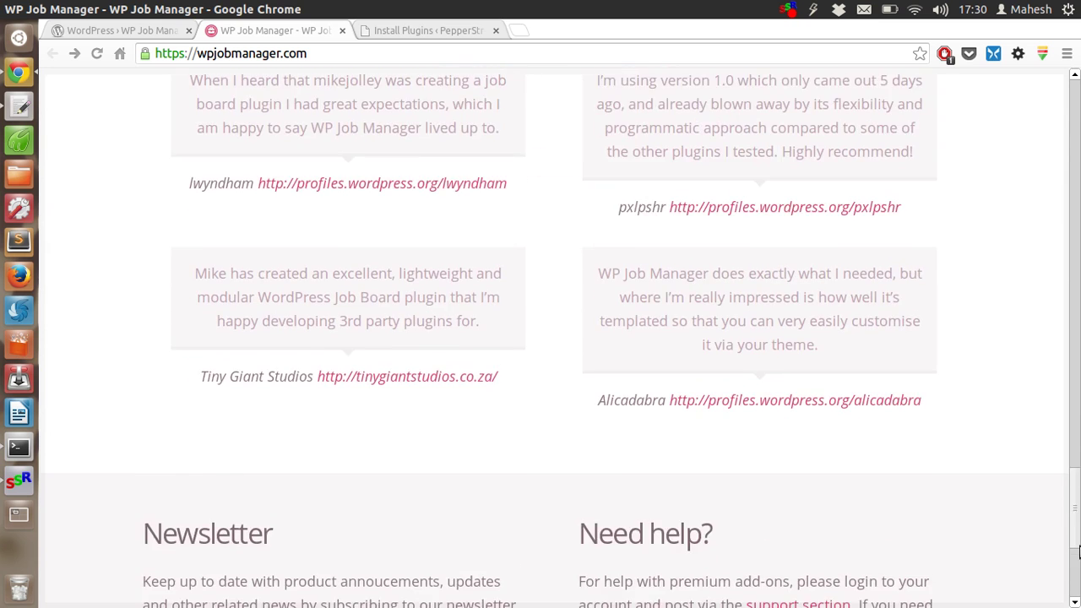
scroll(1078, 583, down, 3)
scroll(1076, 78, up, 20)
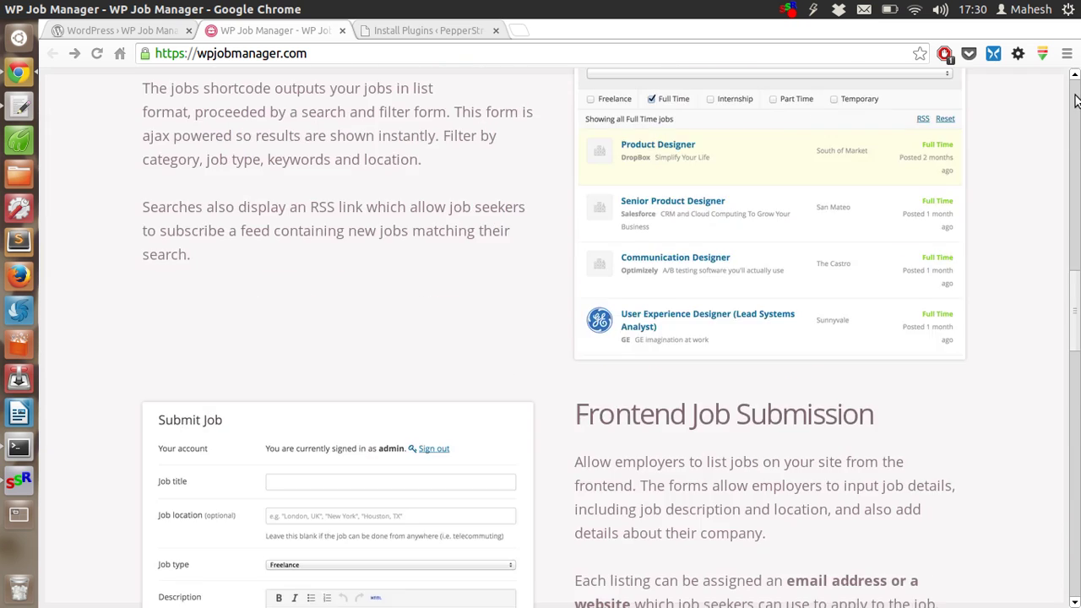
scroll(1077, 77, up, 2)
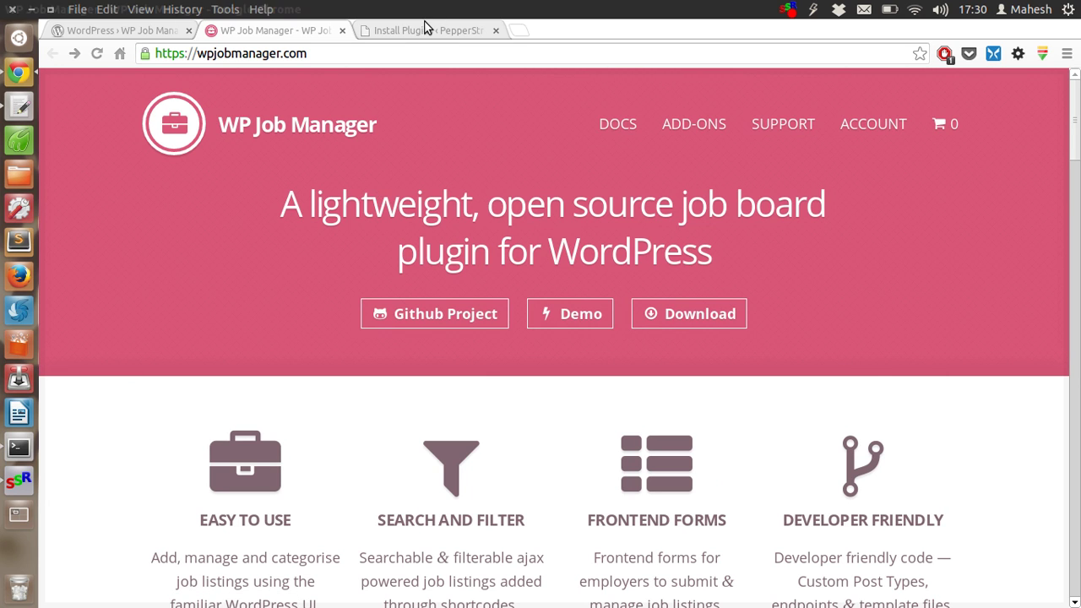
click(422, 32)
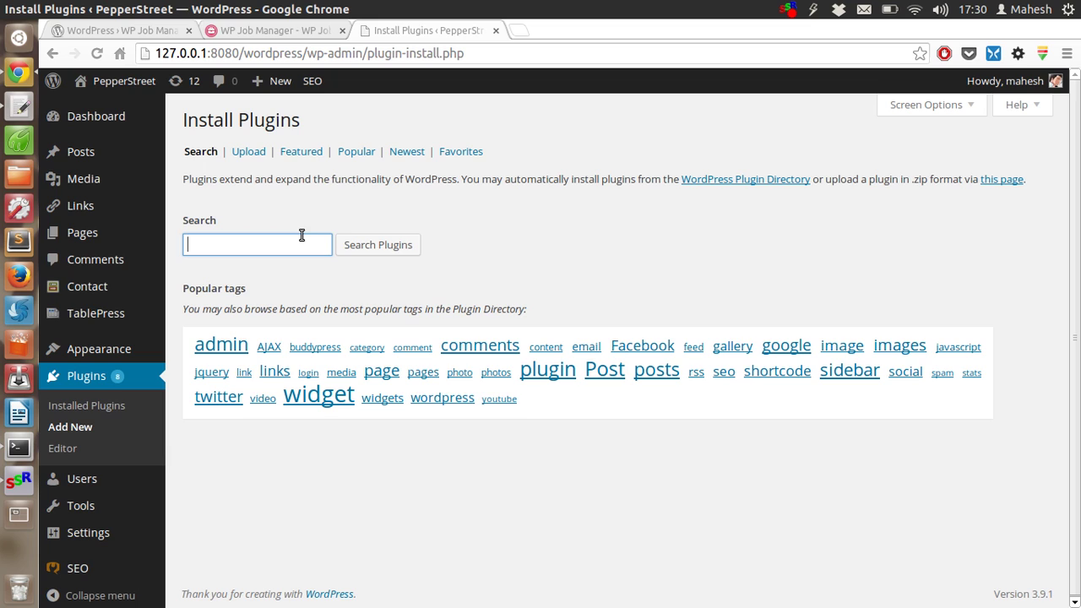
text(wp job manager)
key(Return)
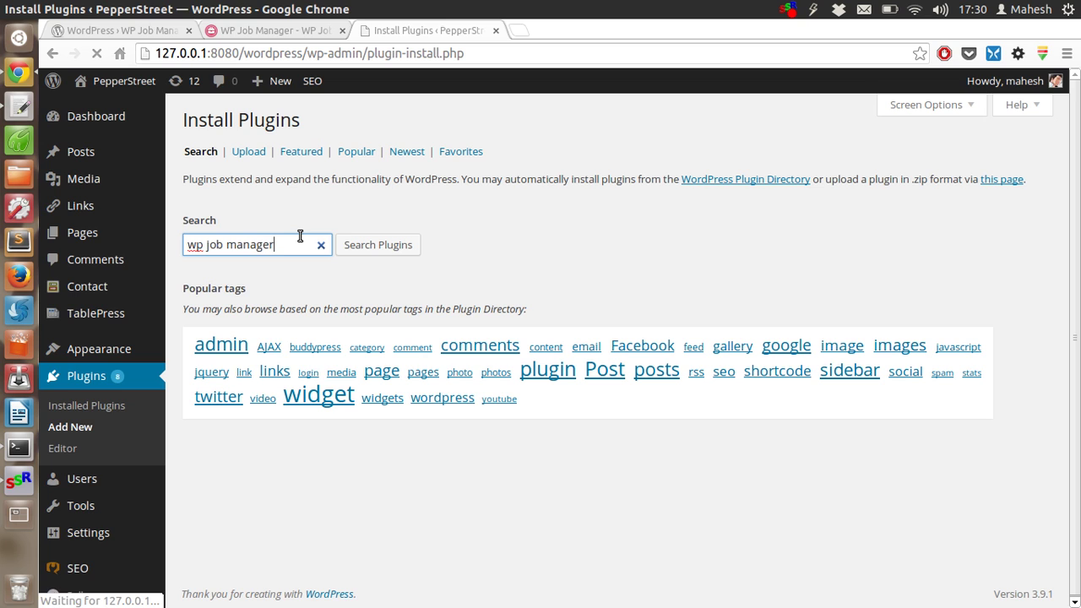
Step: Install the WP Job Manager 1.10.0 plugin from the search results and confirm
key(ctrl+shift+Tab)
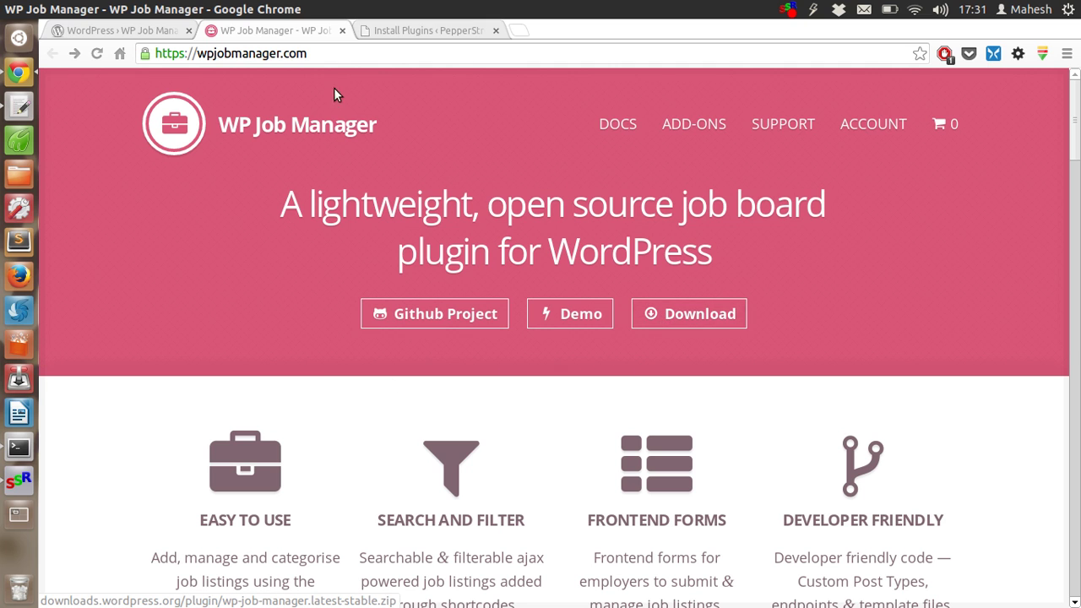
click(419, 31)
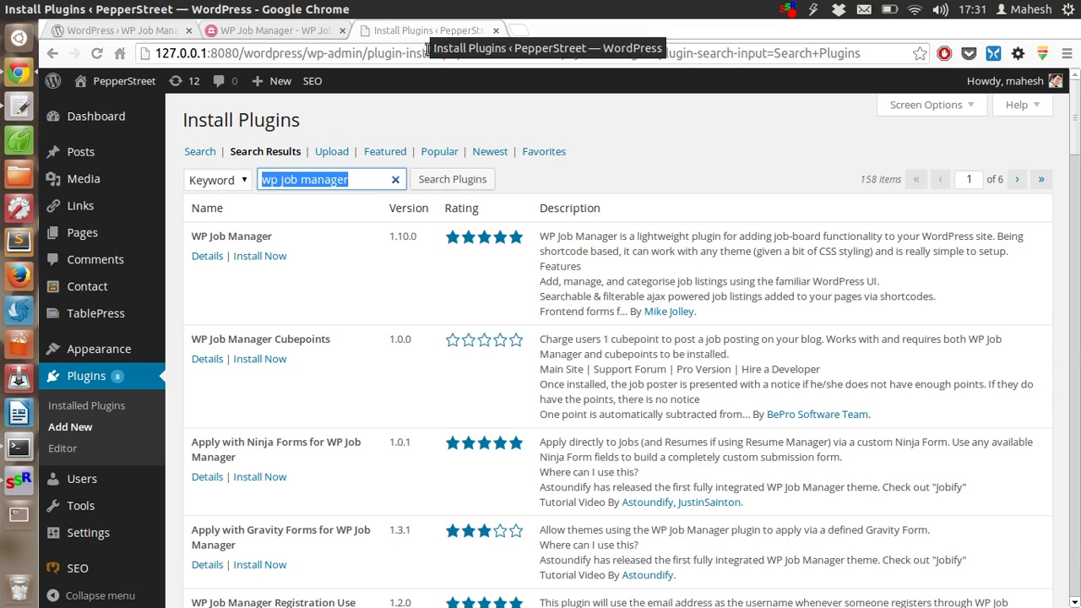
click(270, 256)
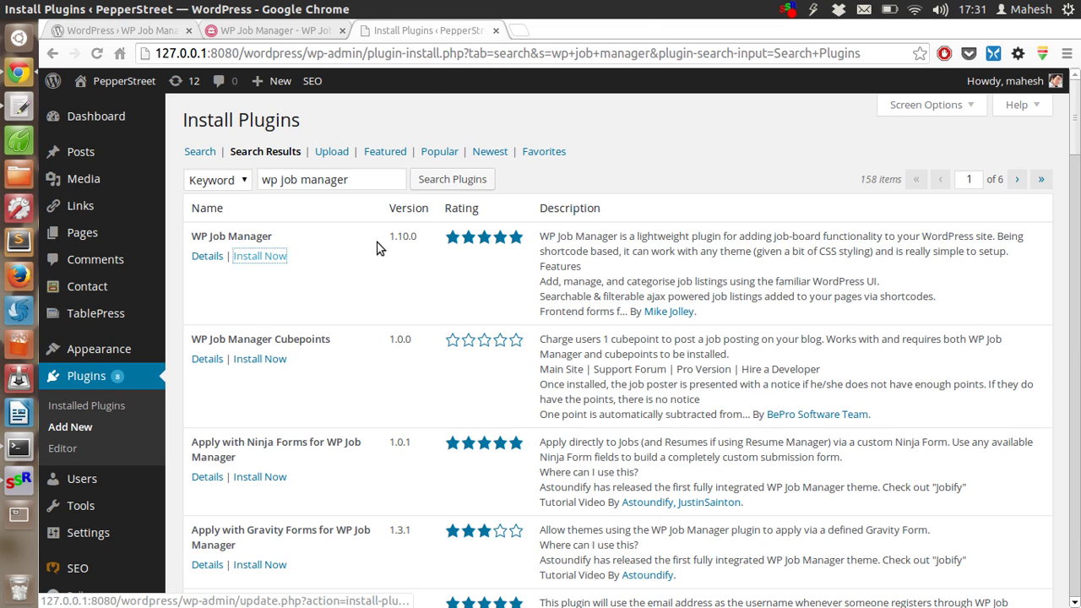
click(657, 358)
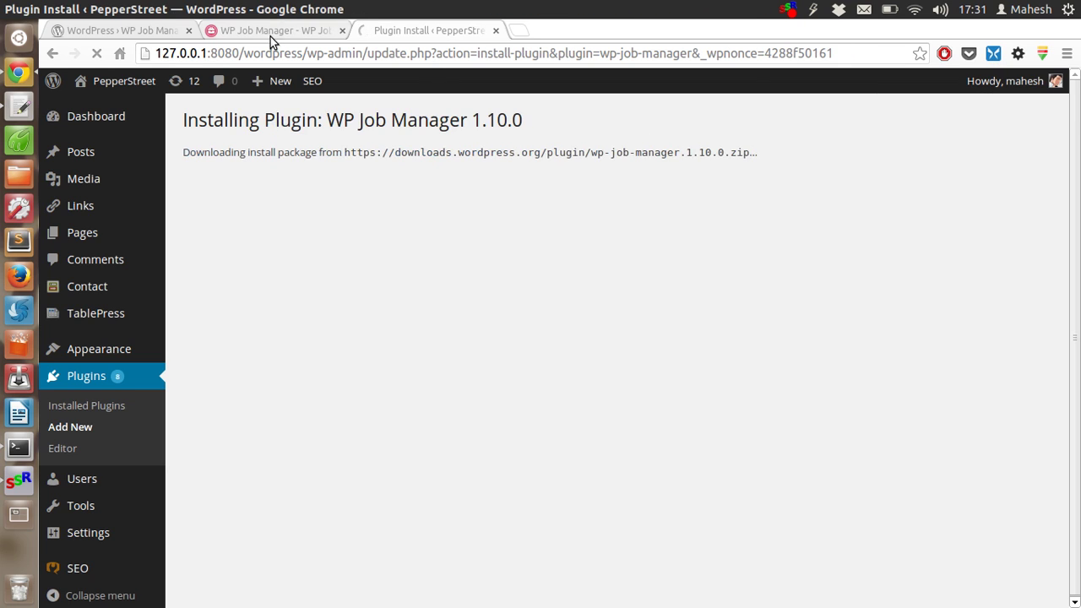
Step: Open the DOCS section on wpjobmanager.com and browse the guide list
click(271, 36)
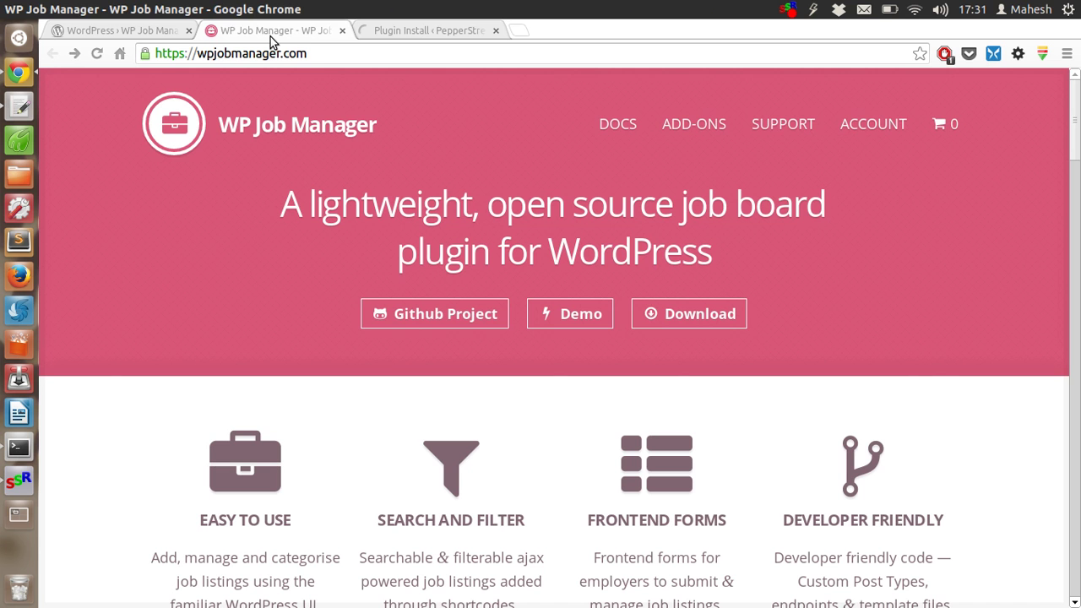
click(624, 126)
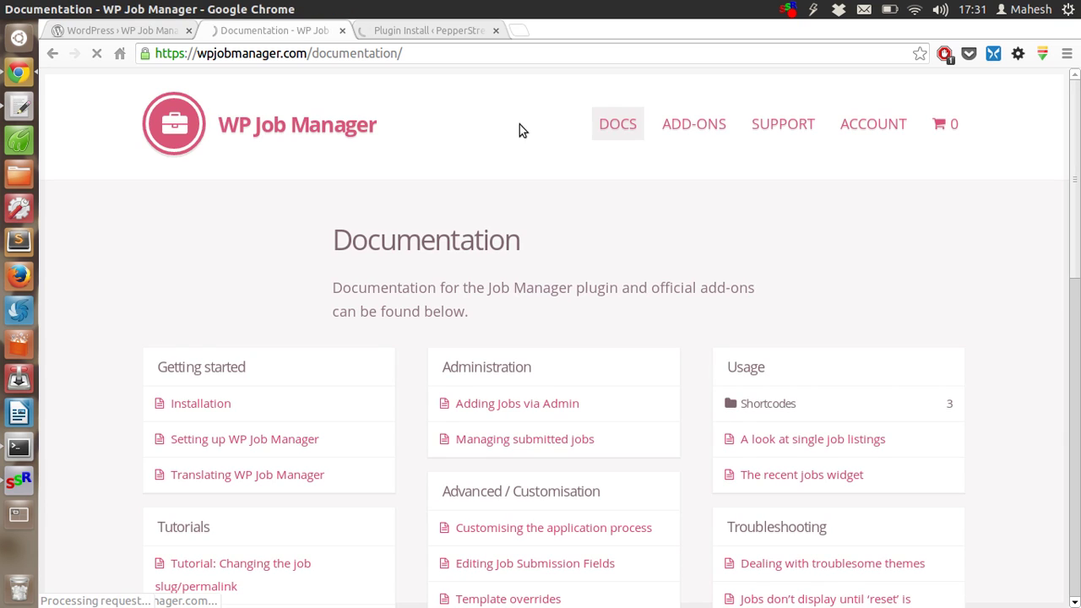
scroll(448, 171, down, 3)
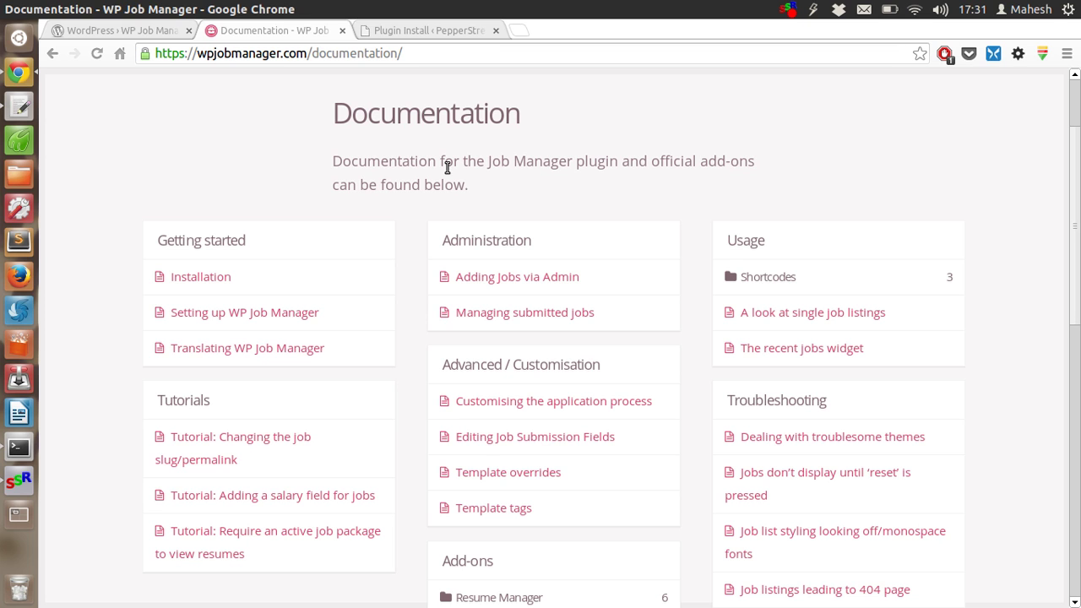
Step: Activate the newly installed WP Job Manager 1.10.0 plugin
click(380, 32)
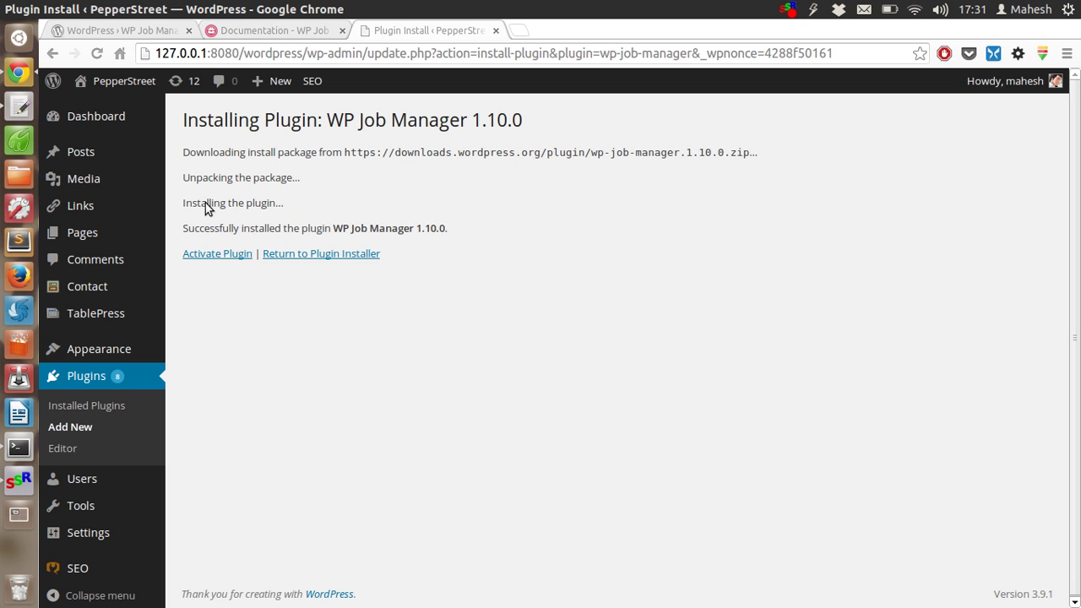
click(237, 252)
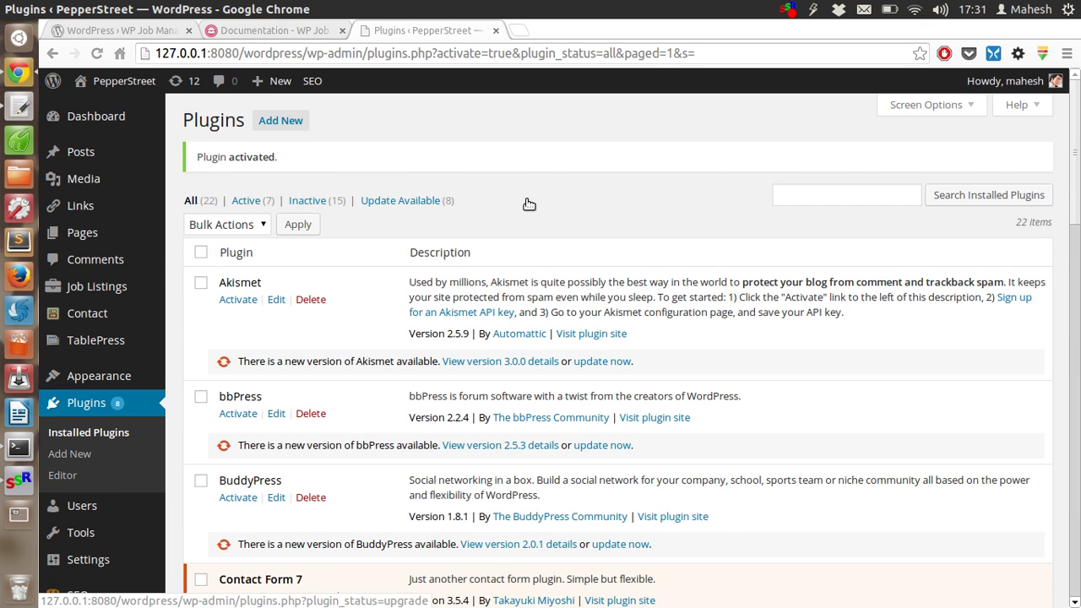
scroll(507, 203, down, 5)
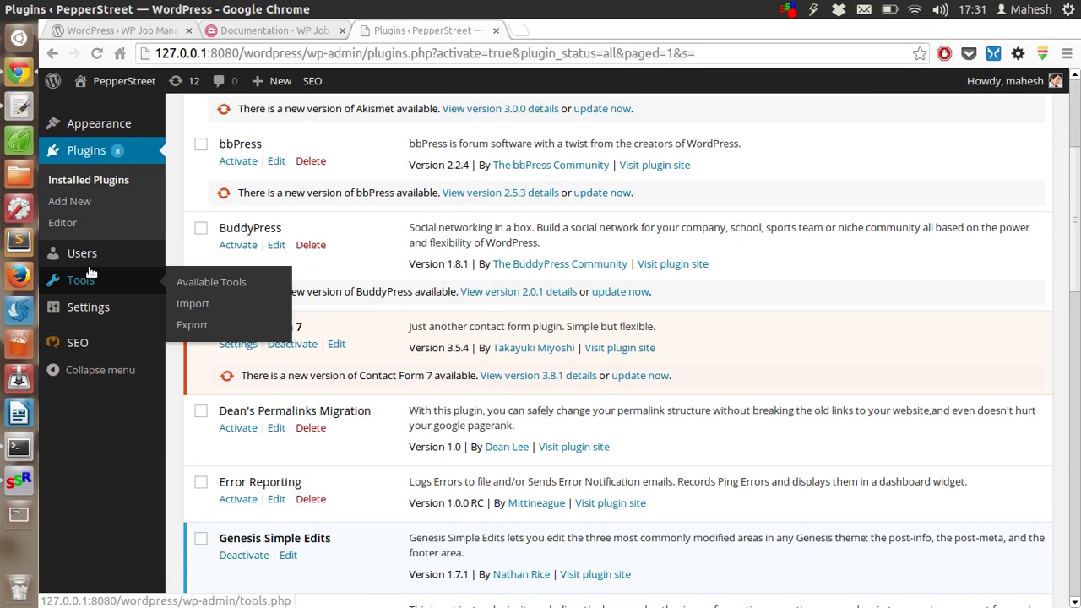
scroll(93, 260, up, 5)
mouse_move(92, 253)
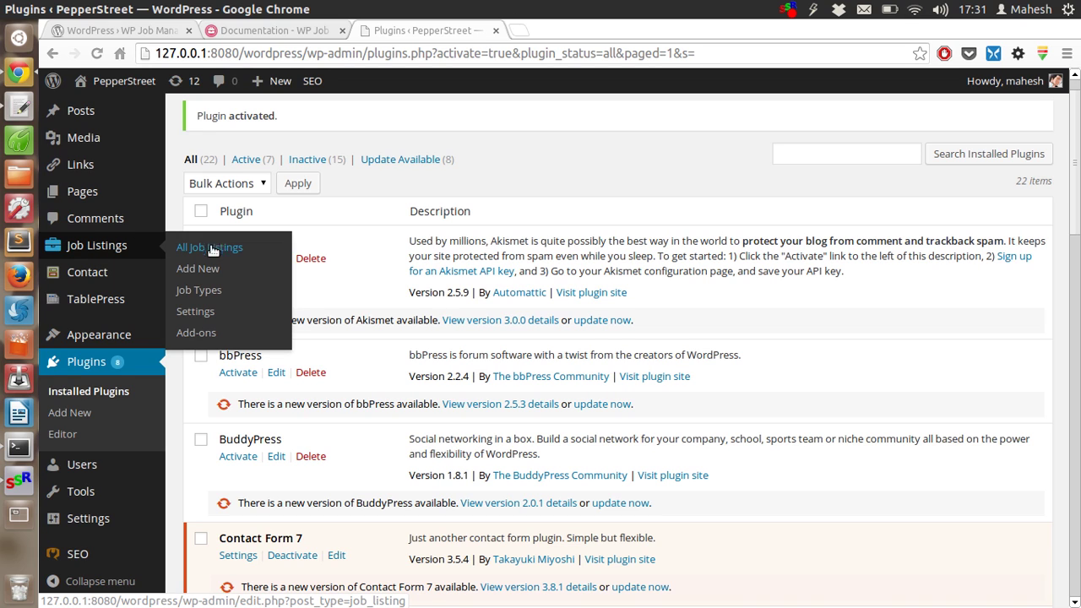
Step: Add a job listing titled 'Web Designer' with description 'Amazon China Web development div.'
click(211, 267)
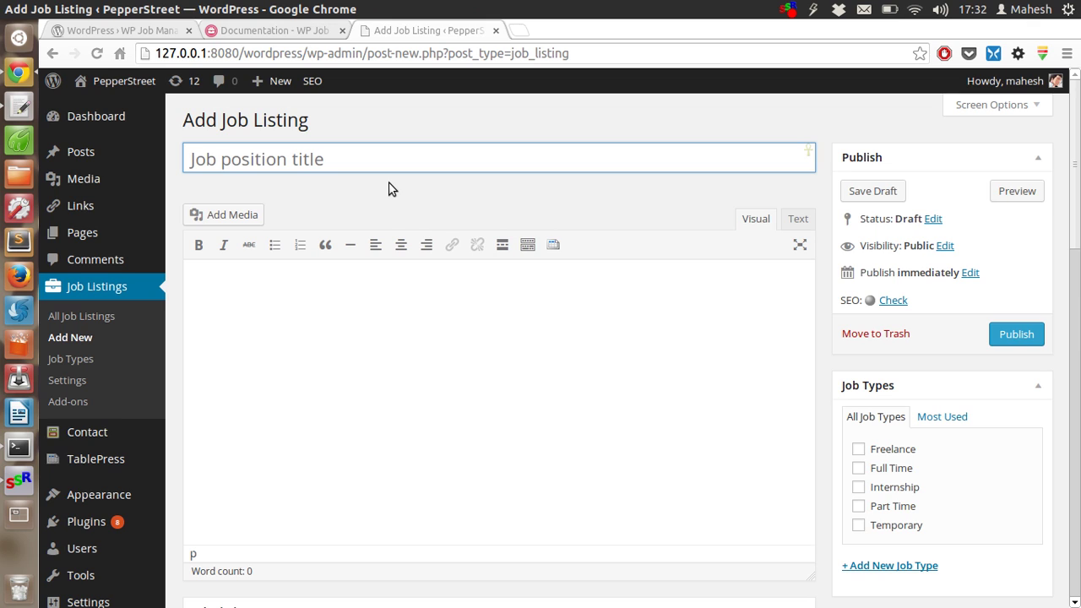
text(We)
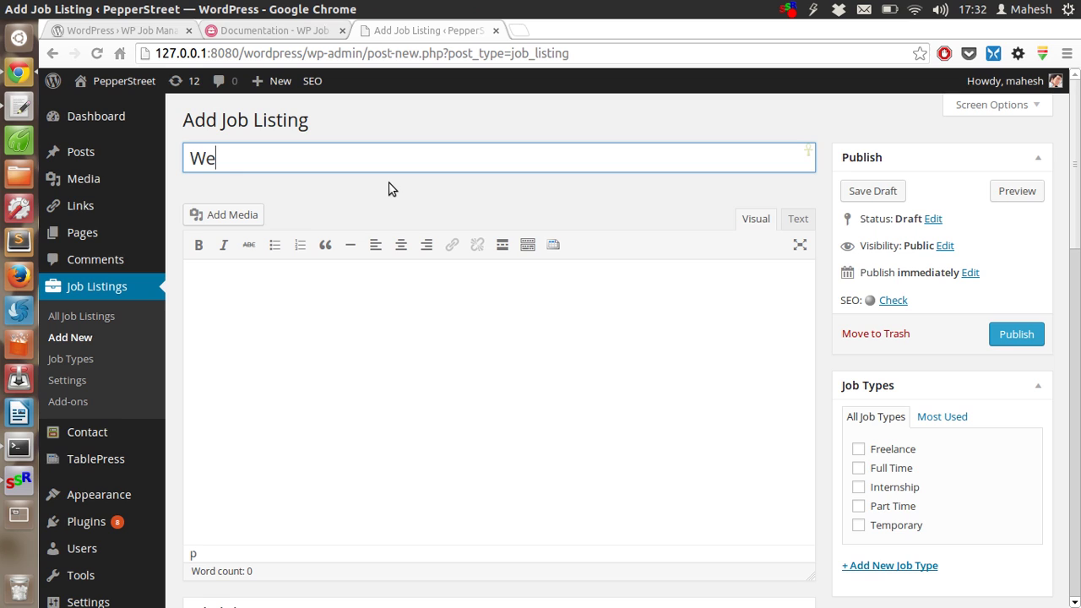
text(b Designer)
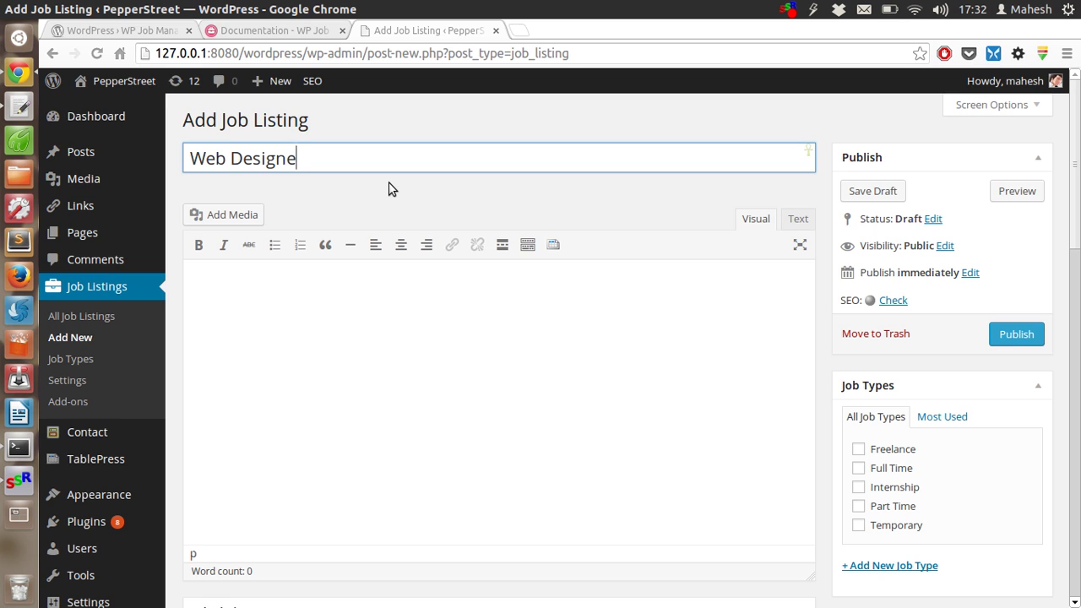
click(287, 302)
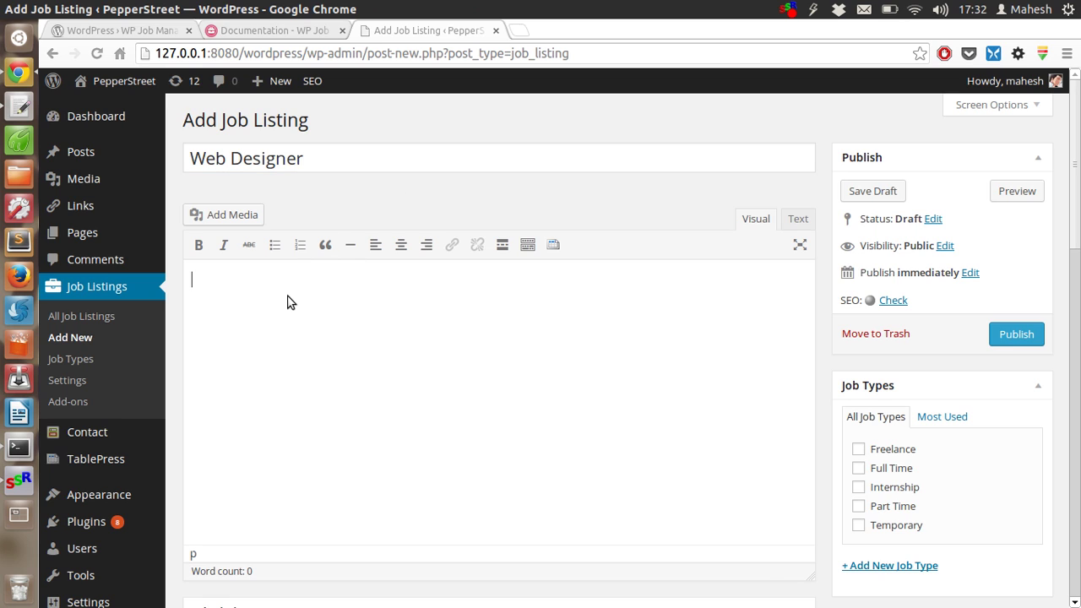
text(A)
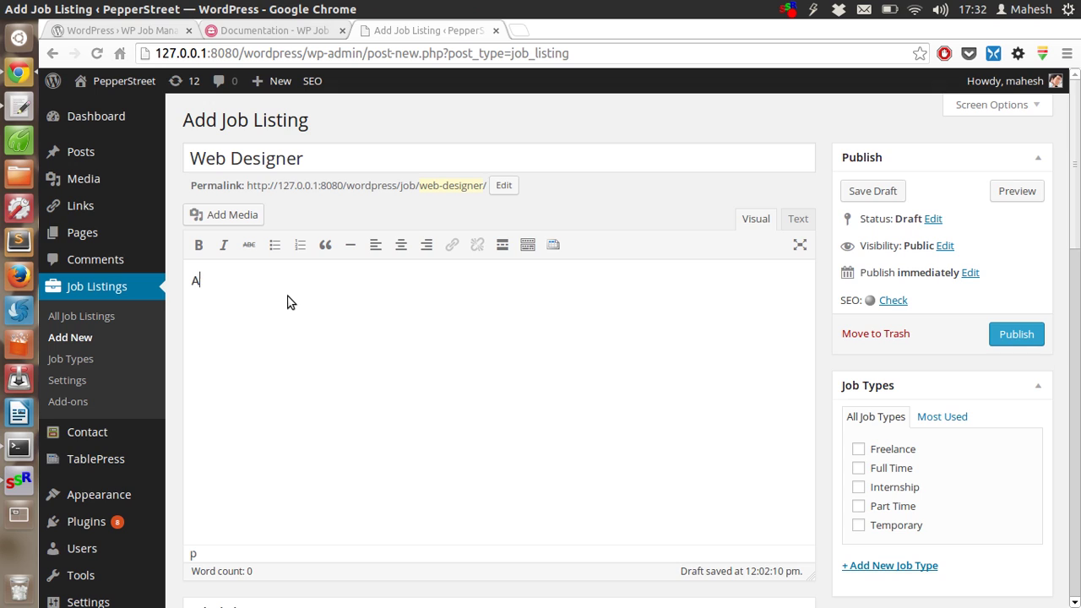
text(mazon China Wev de)
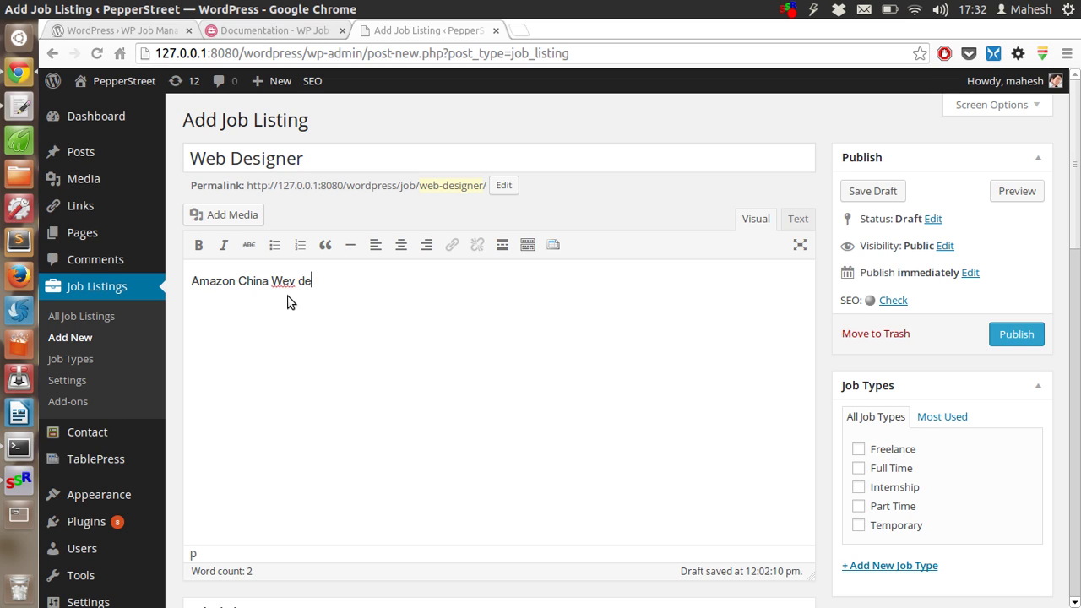
key(BackSpace)
key(BackSpace)
key(BackSpace)
key(BackSpace)
key(BackSpace)
text(eb development div.)
scroll(288, 302, down, 9)
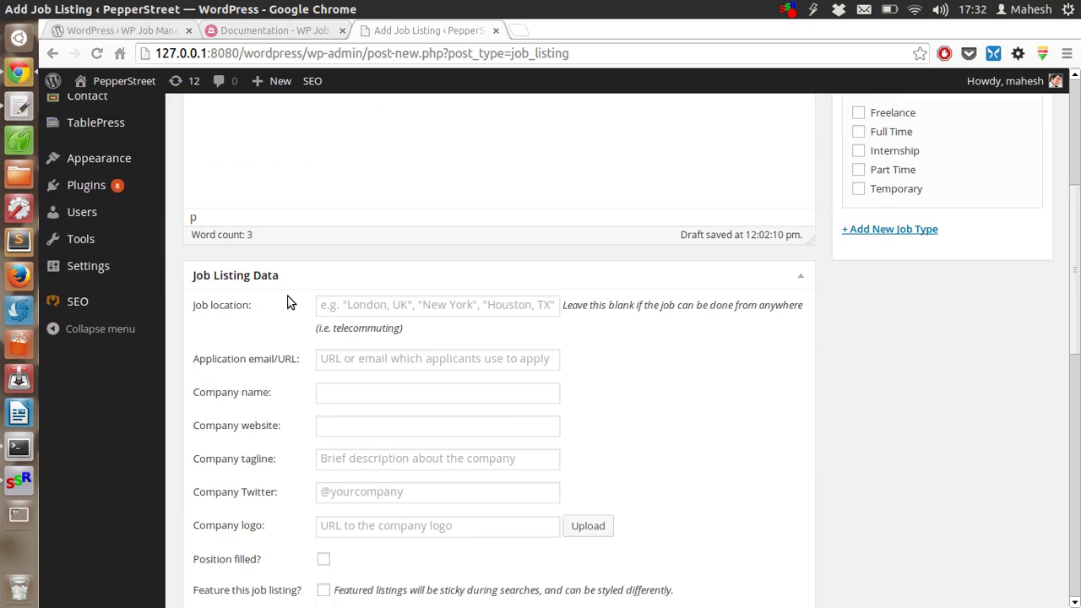
click(345, 267)
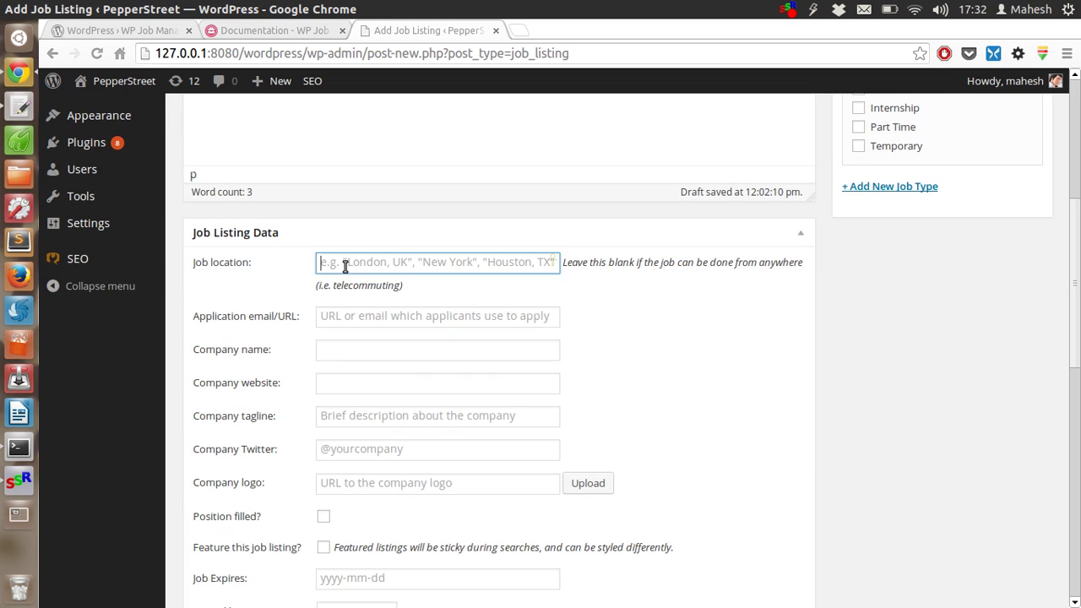
text(c)
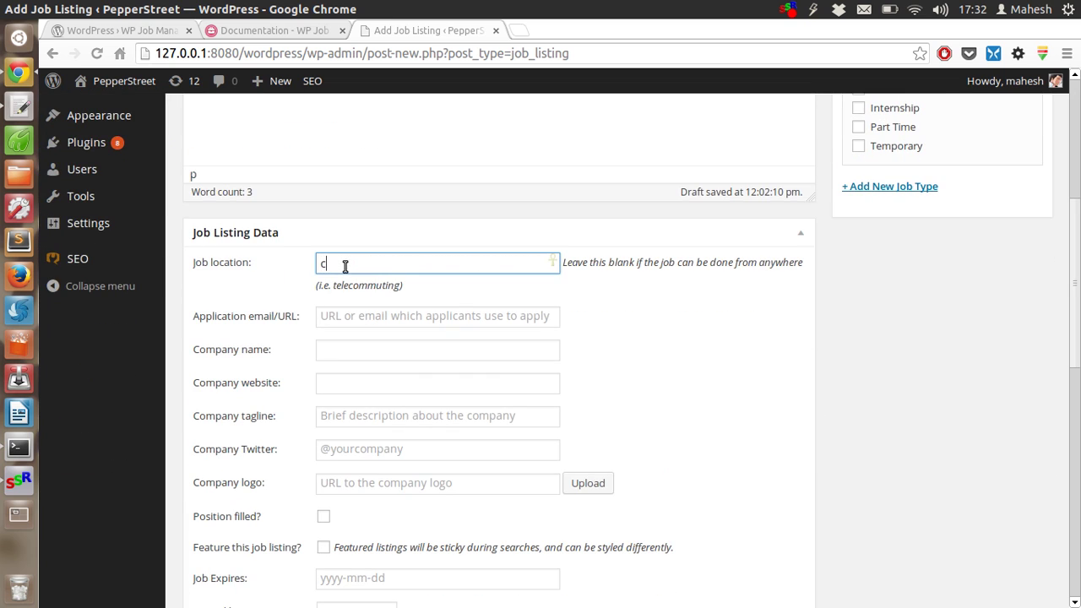
text(HI)
key(BackSpace)
key(BackSpace)
key(BackSpace)
text(C)
click(348, 316)
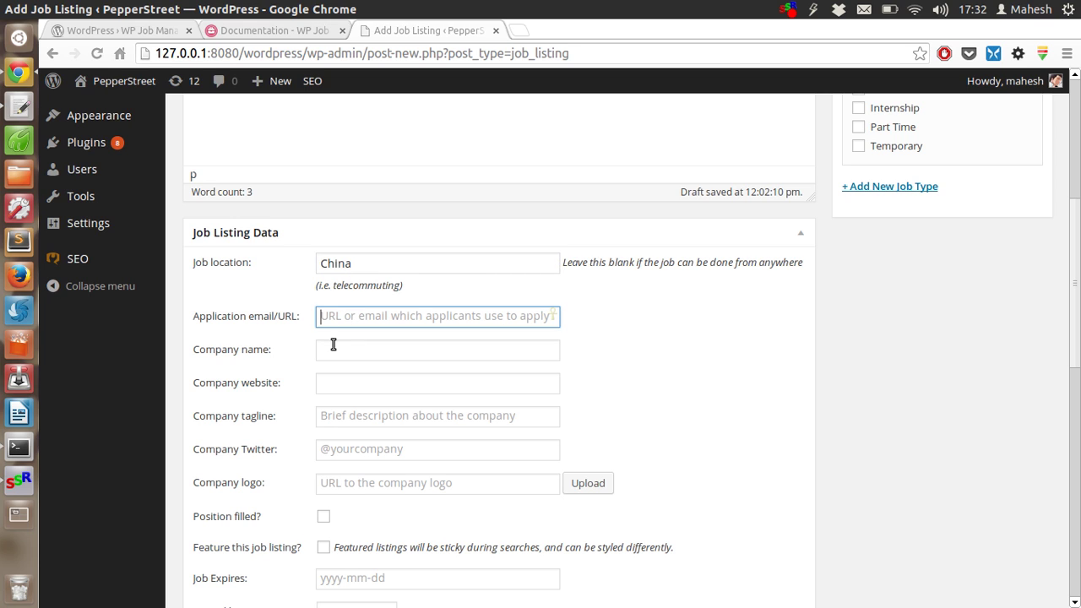
click(333, 348)
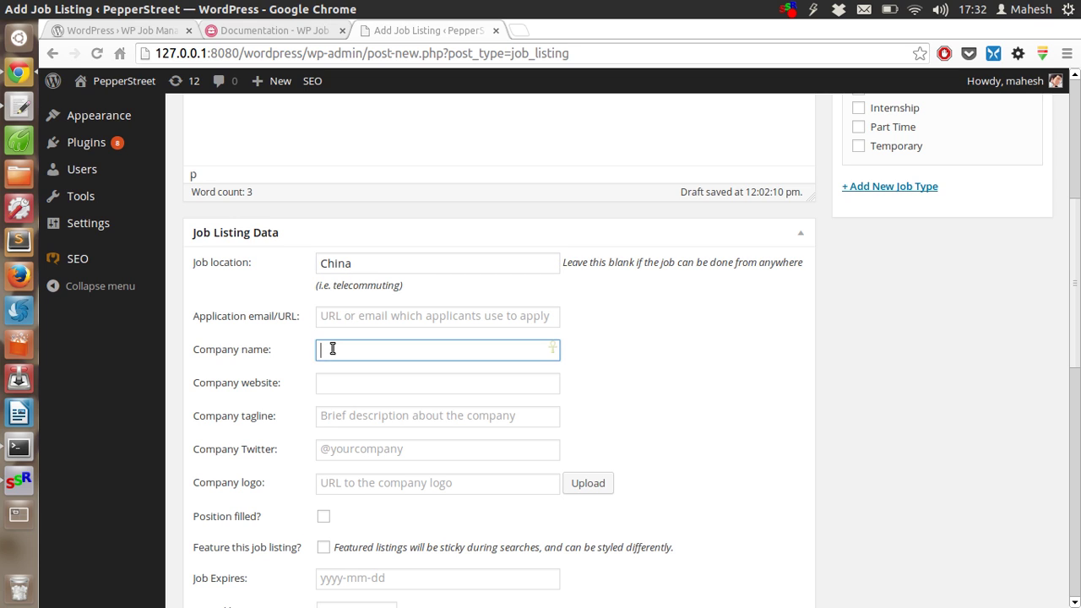
text(Amazon)
key(BackSpace)
text(on US)
click(344, 386)
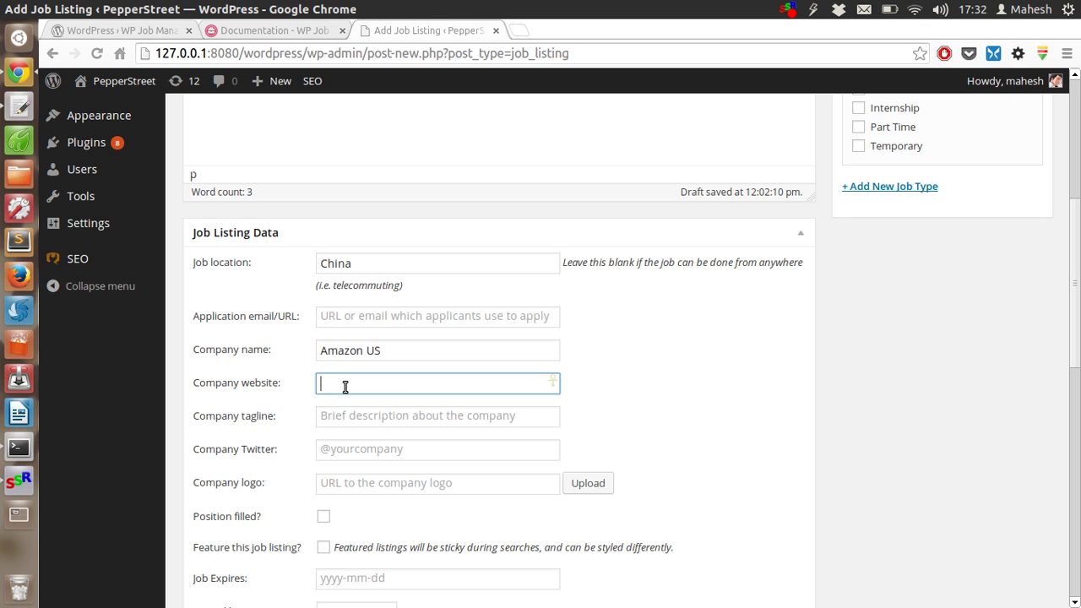
text(http://amazon.com)
scroll(344, 387, down, 2)
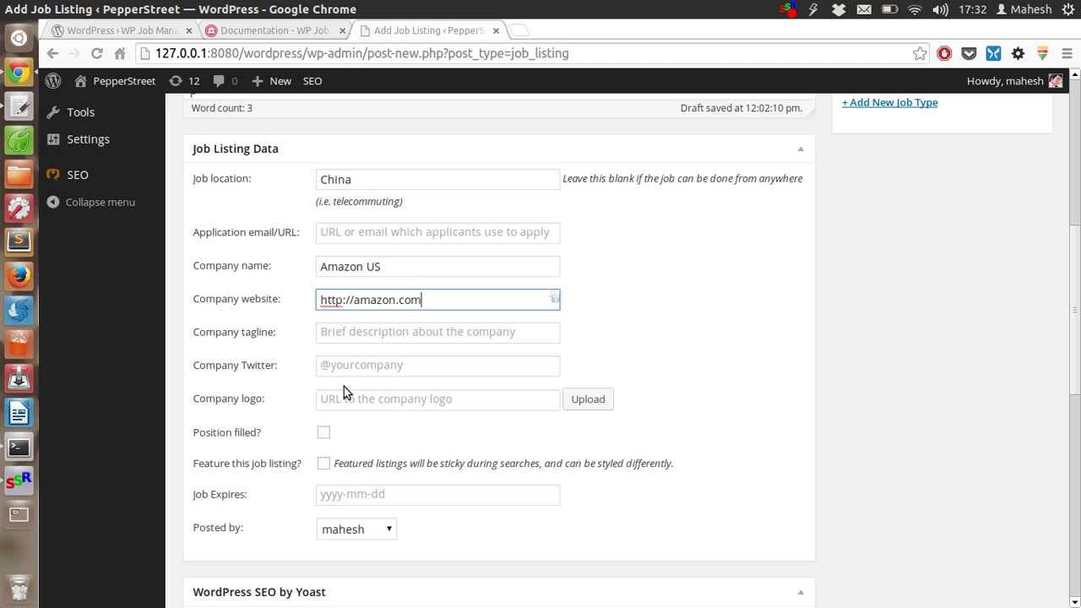
text(.cn)
Step: Leave the listing's poster unchanged and set its job type to Internship
scroll(425, 374, down, 3)
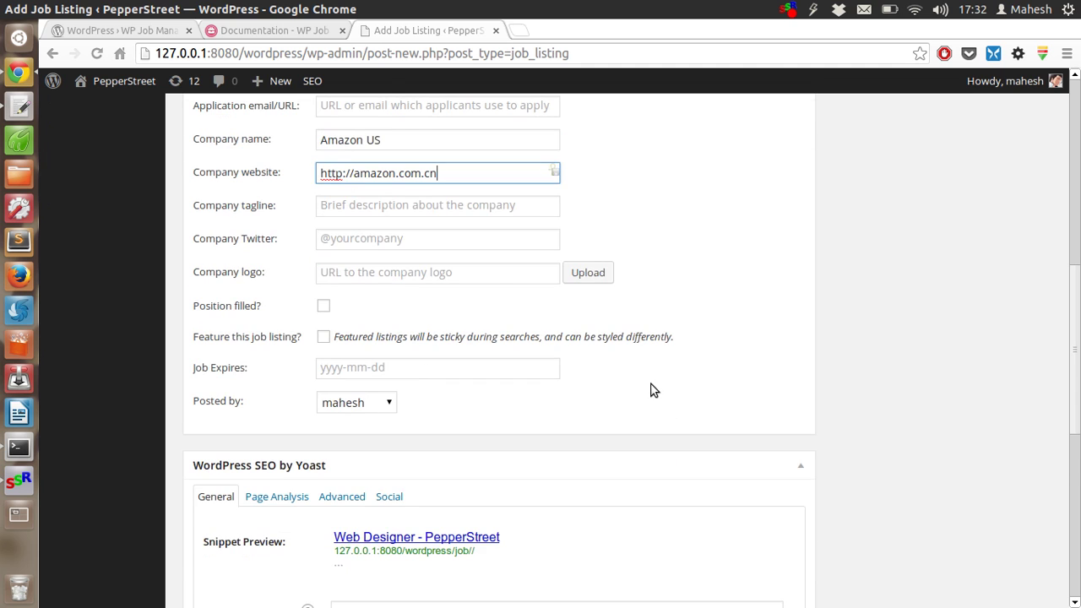
scroll(651, 389, down, 2)
scroll(650, 390, down, 1)
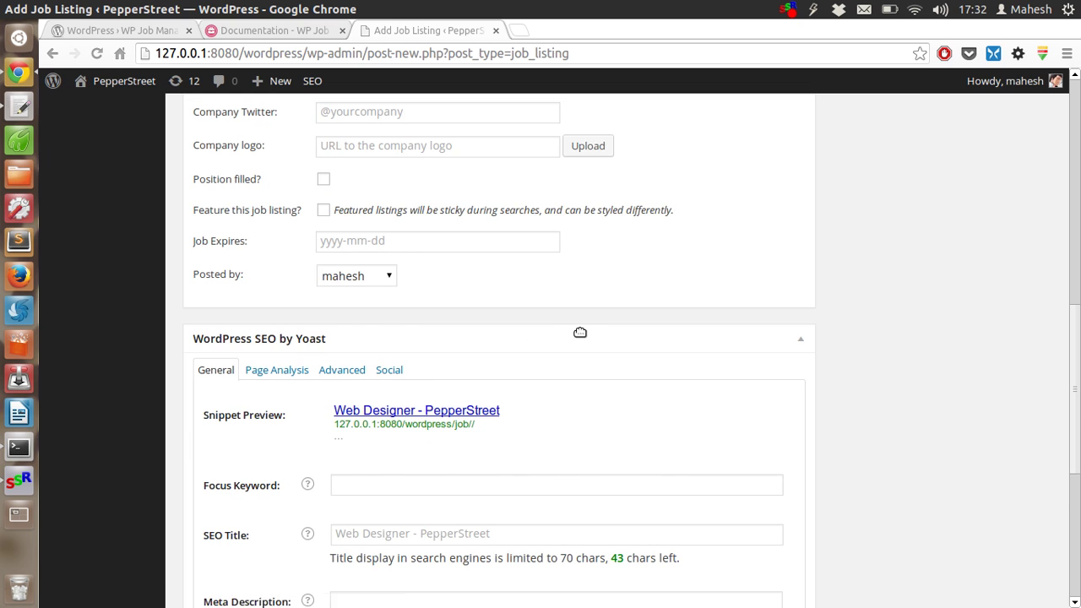
scroll(581, 336, down, 2)
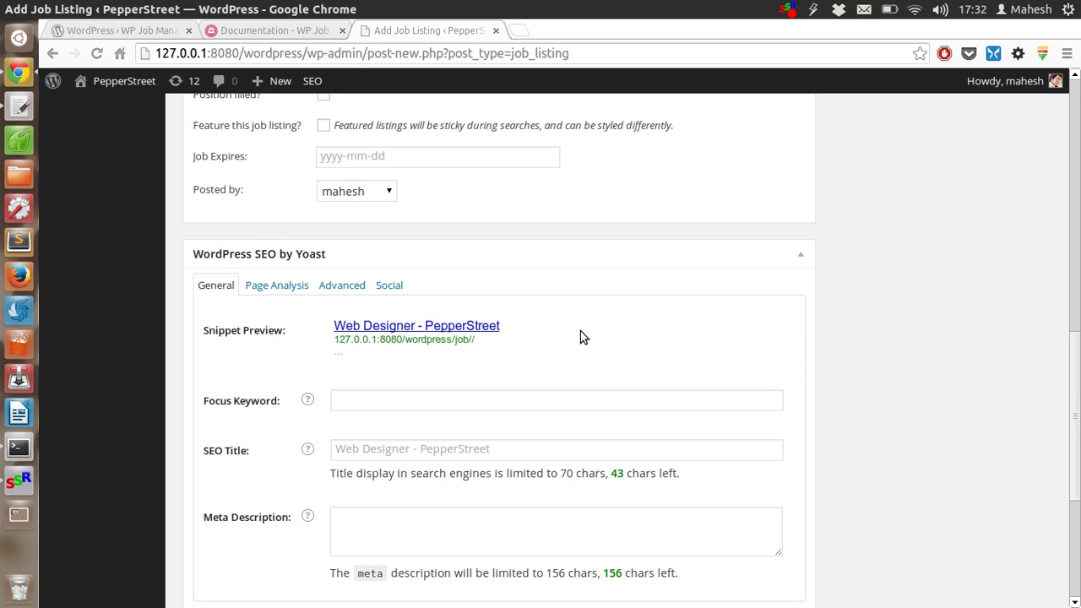
scroll(581, 336, down, 7)
scroll(581, 331, up, 20)
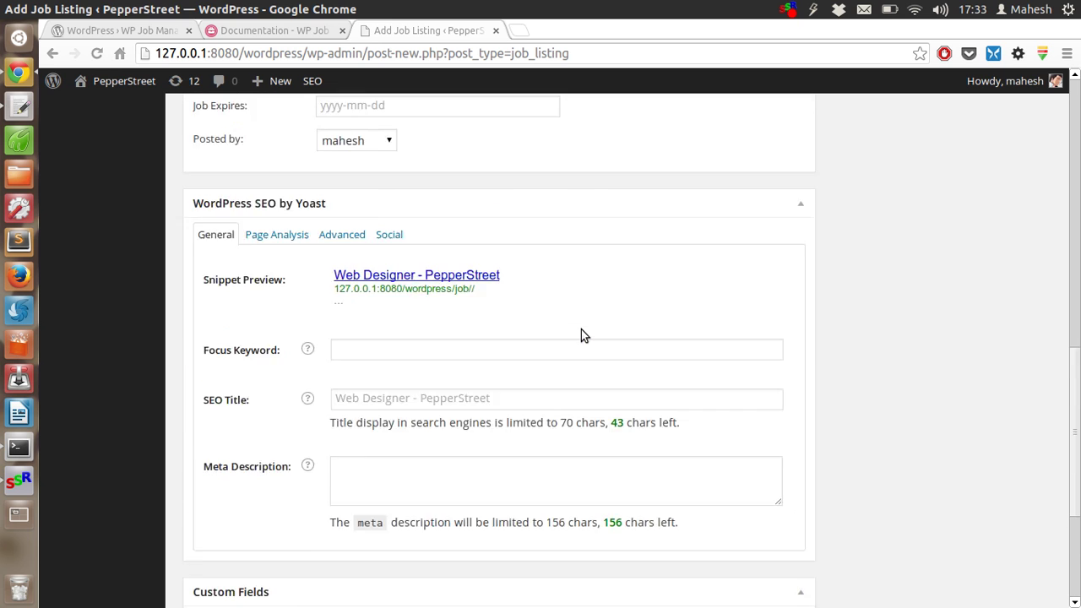
scroll(584, 332, down, 5)
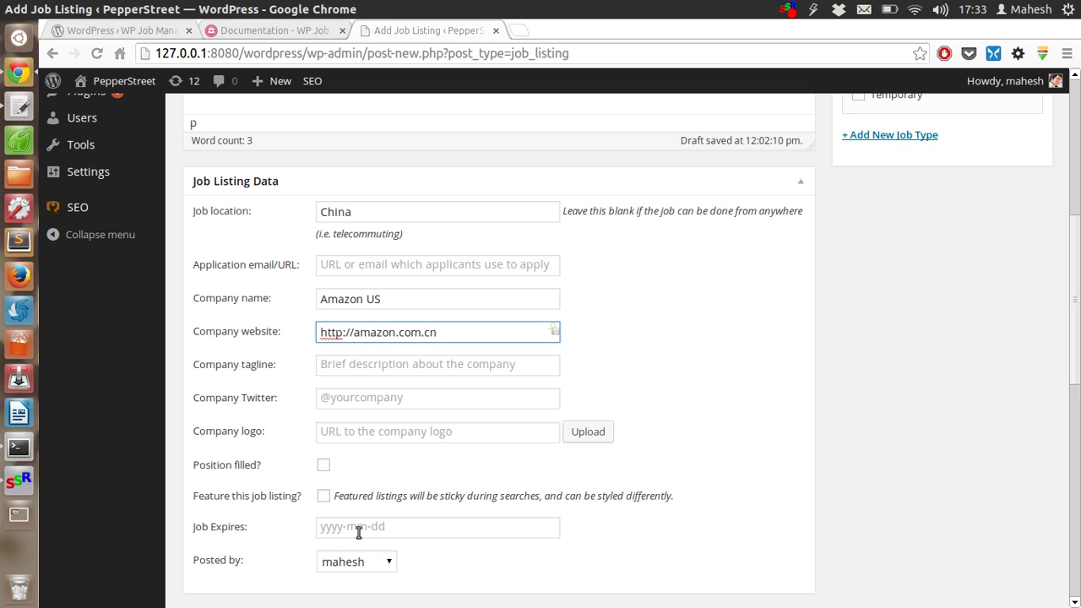
click(358, 562)
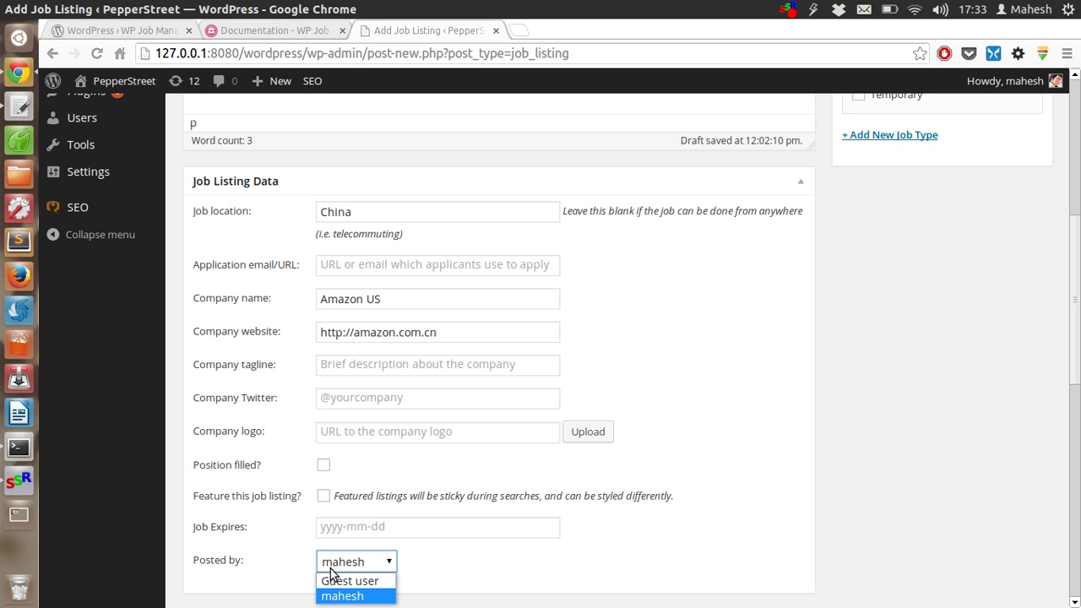
click(272, 559)
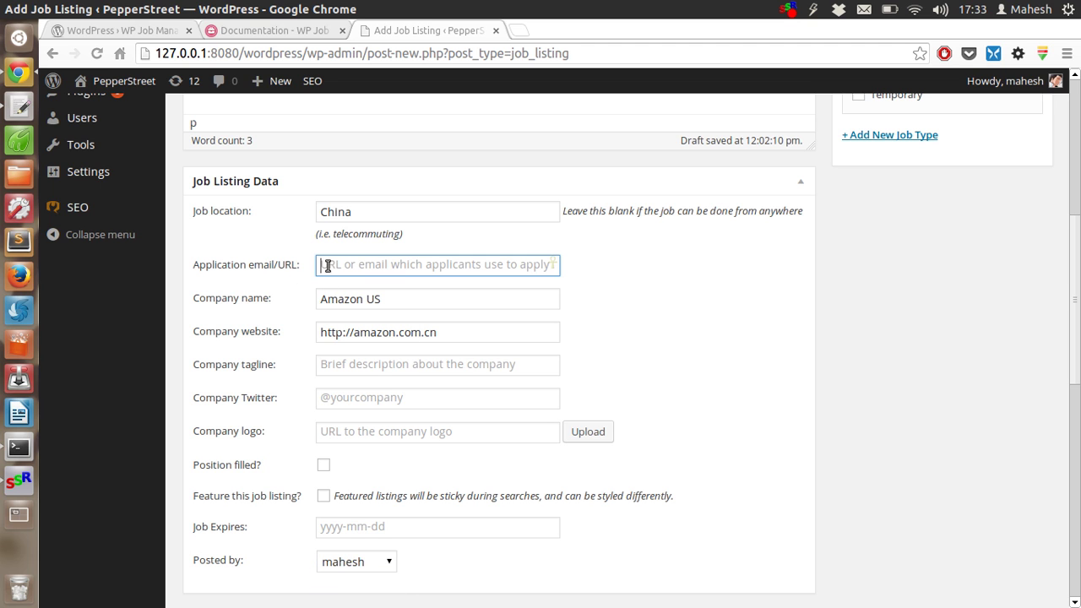
scroll(465, 278, up, 5)
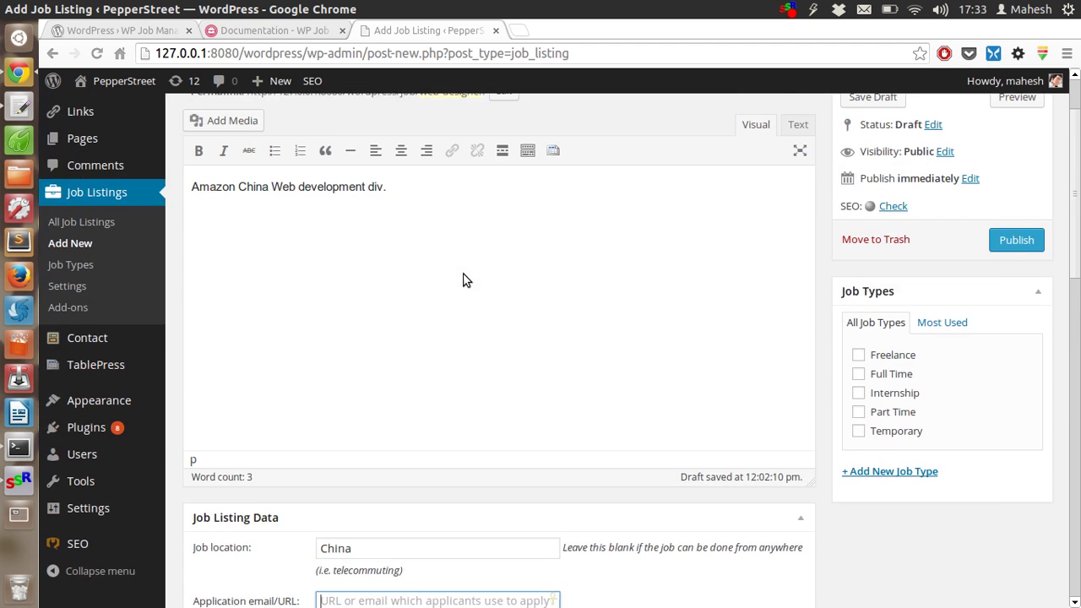
scroll(466, 278, up, 2)
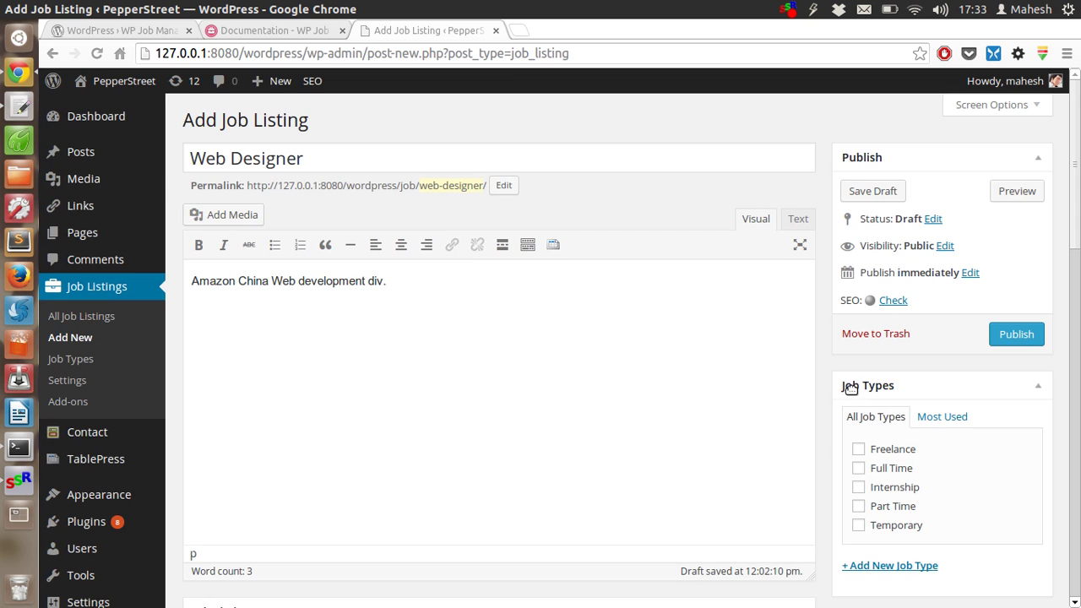
scroll(772, 393, down, 2)
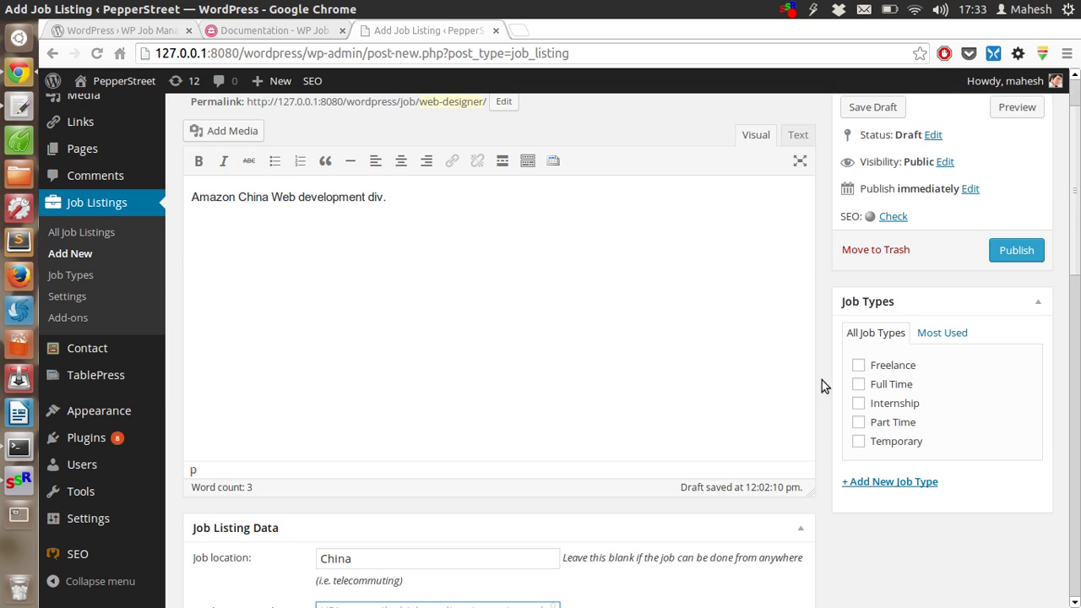
click(859, 404)
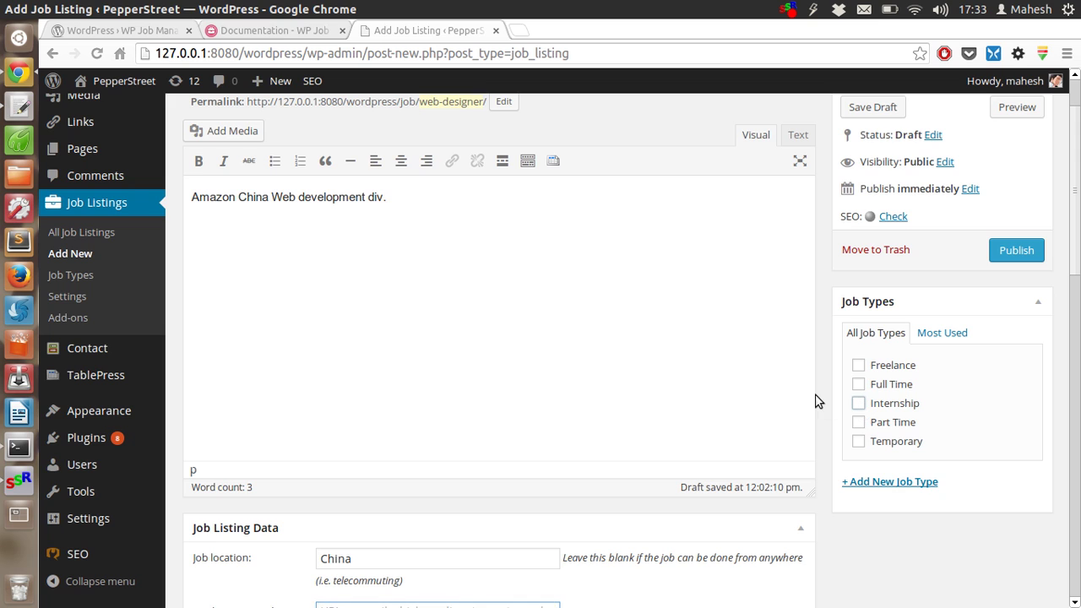
Step: Publish the Web Designer listing and open the live job in a new tab
click(1041, 249)
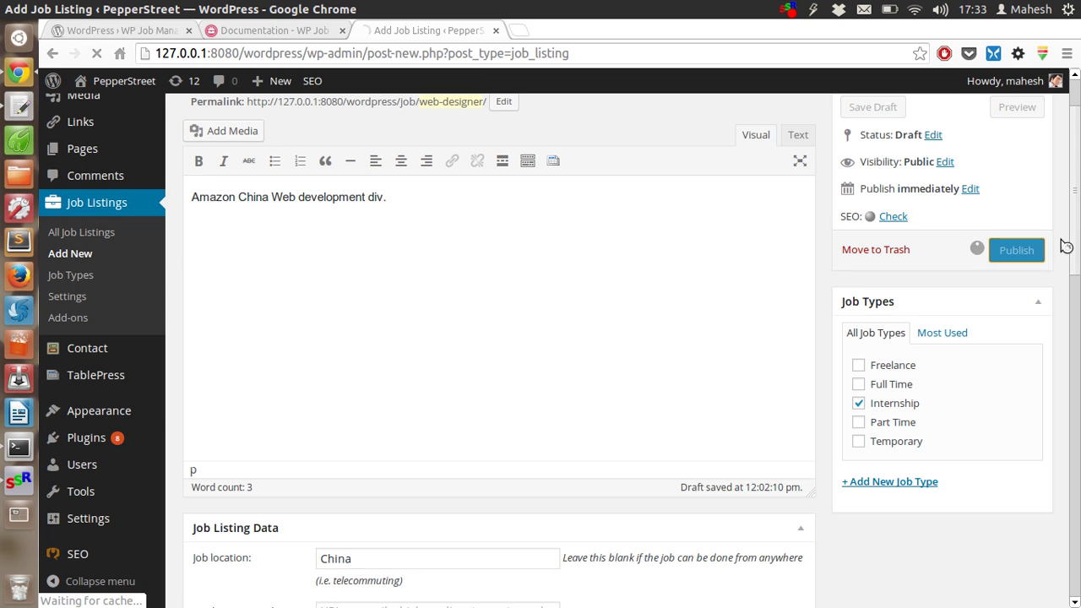
scroll(1067, 245, up, 2)
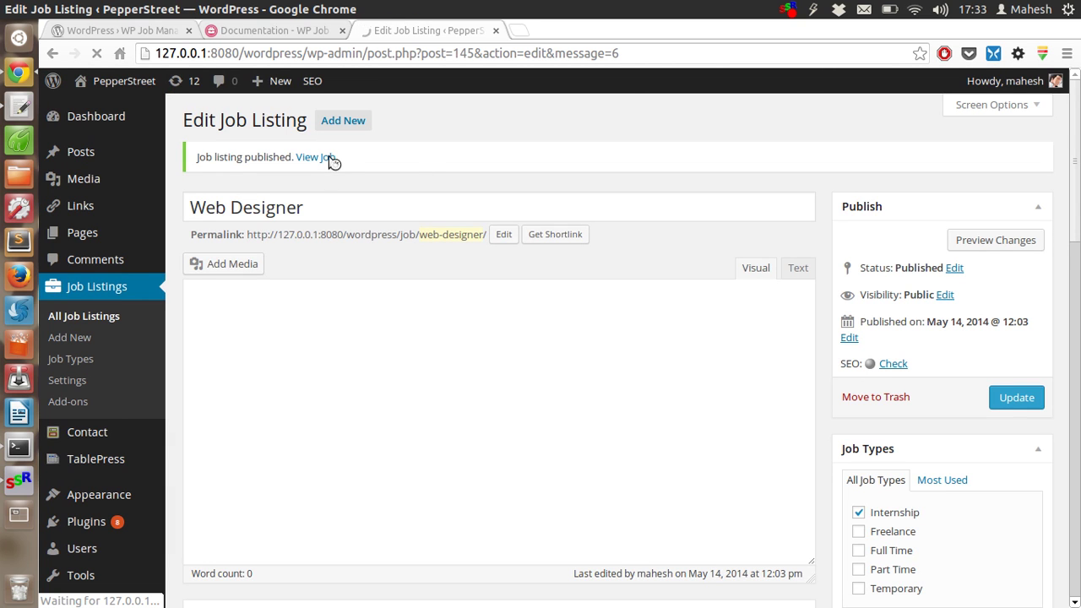
right_click(328, 160)
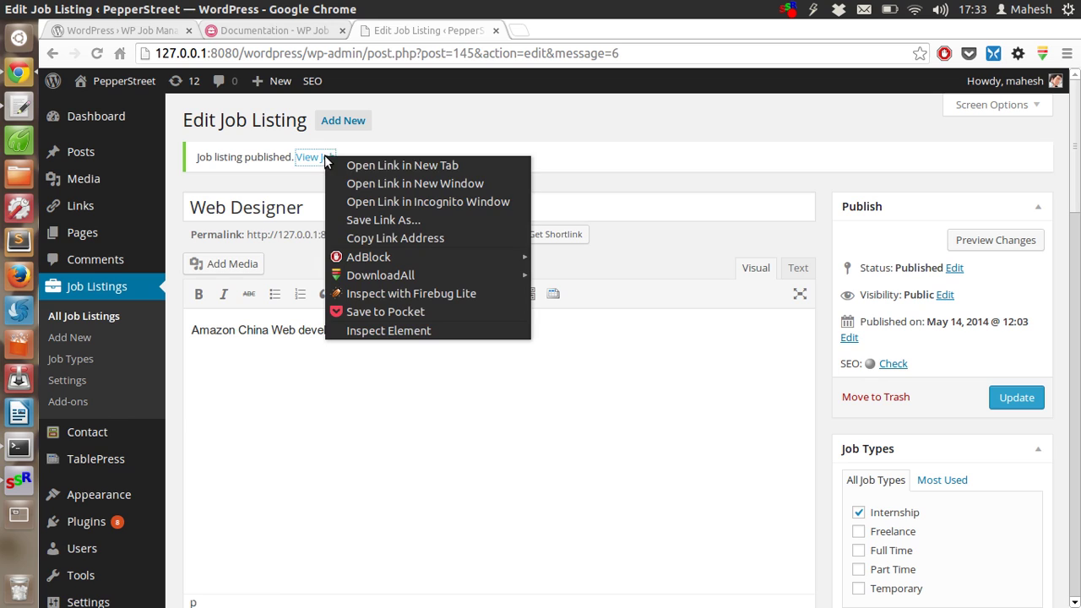
click(334, 168)
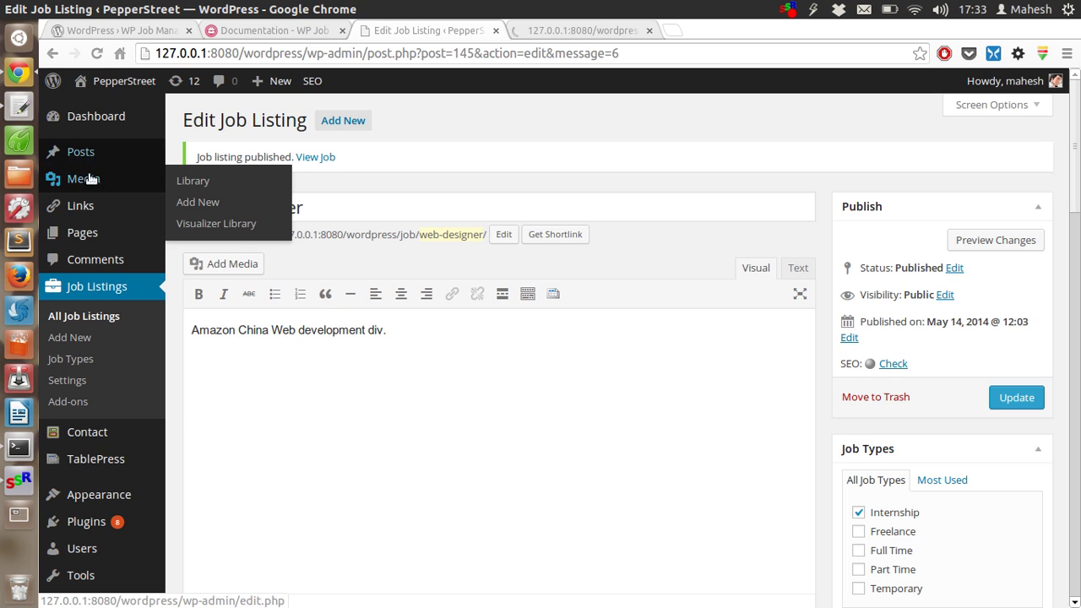
Step: Start a new page, then review and close the published Web Designer job page
mouse_move(91, 232)
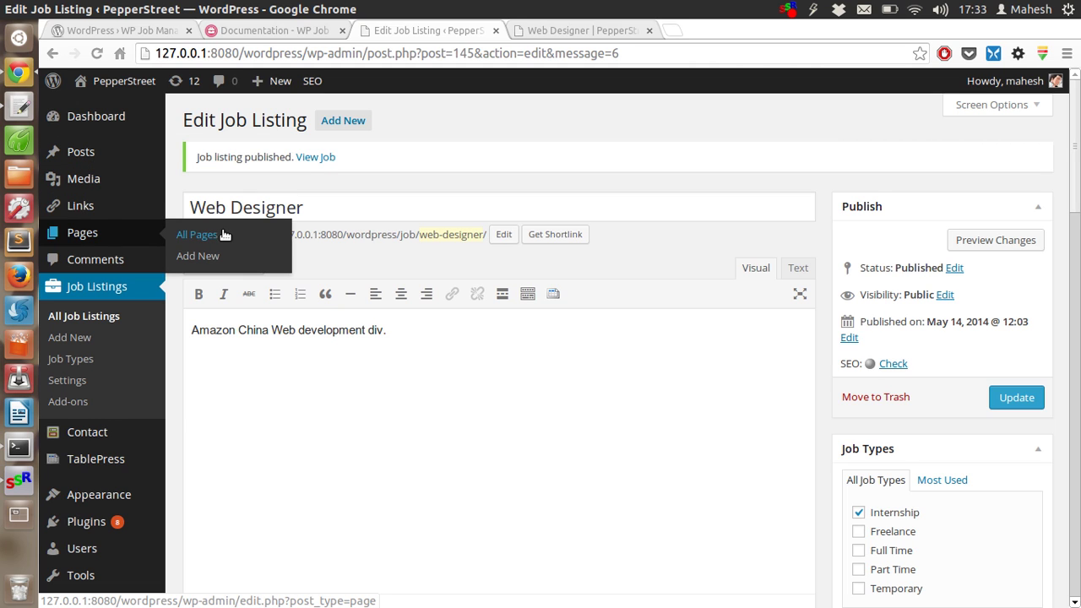
click(221, 257)
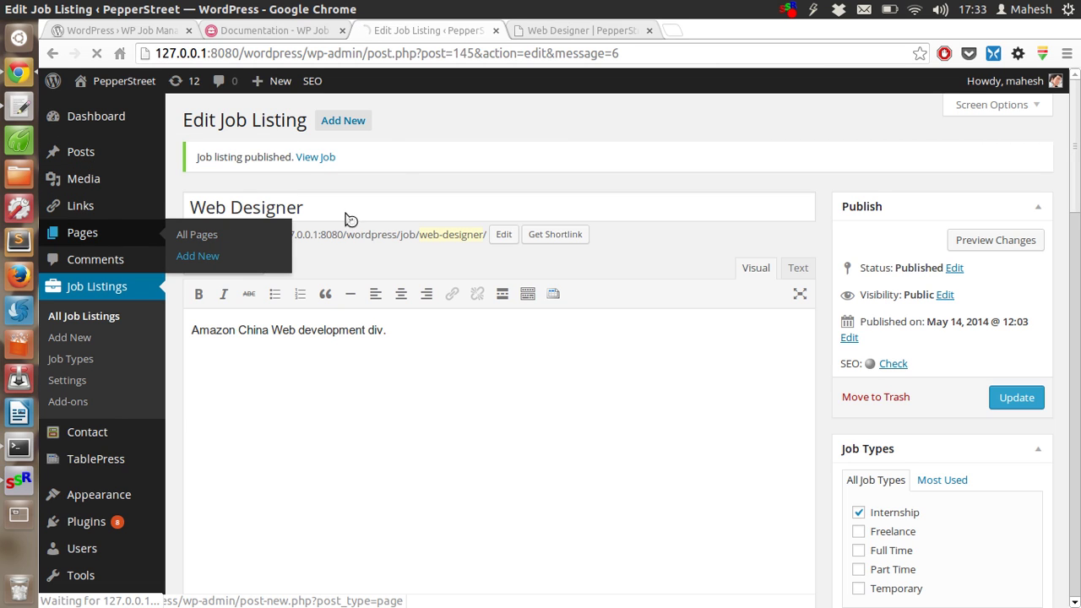
click(563, 32)
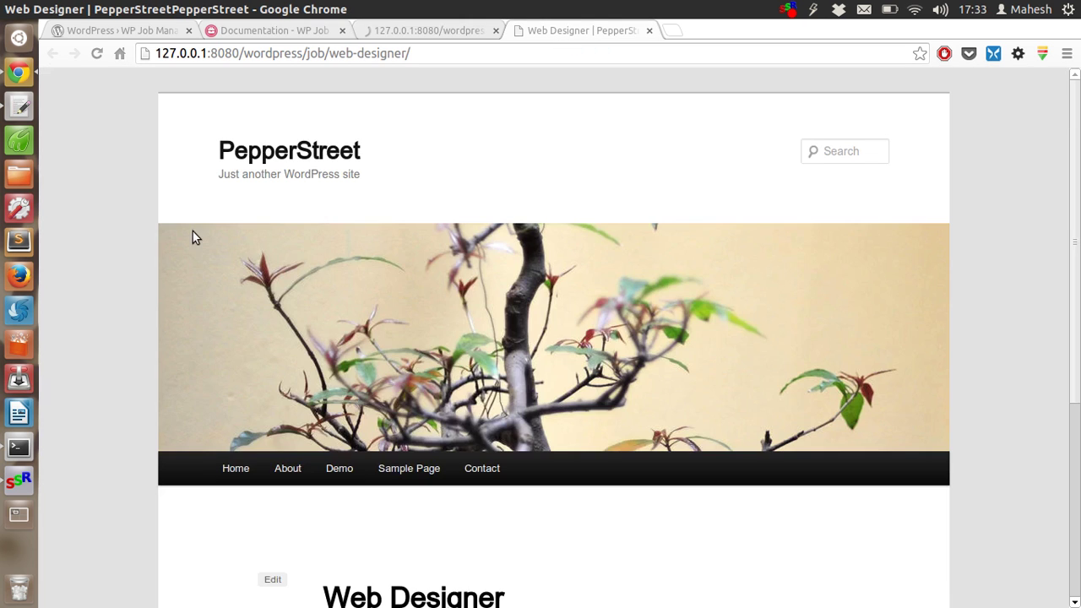
scroll(164, 246, down, 4)
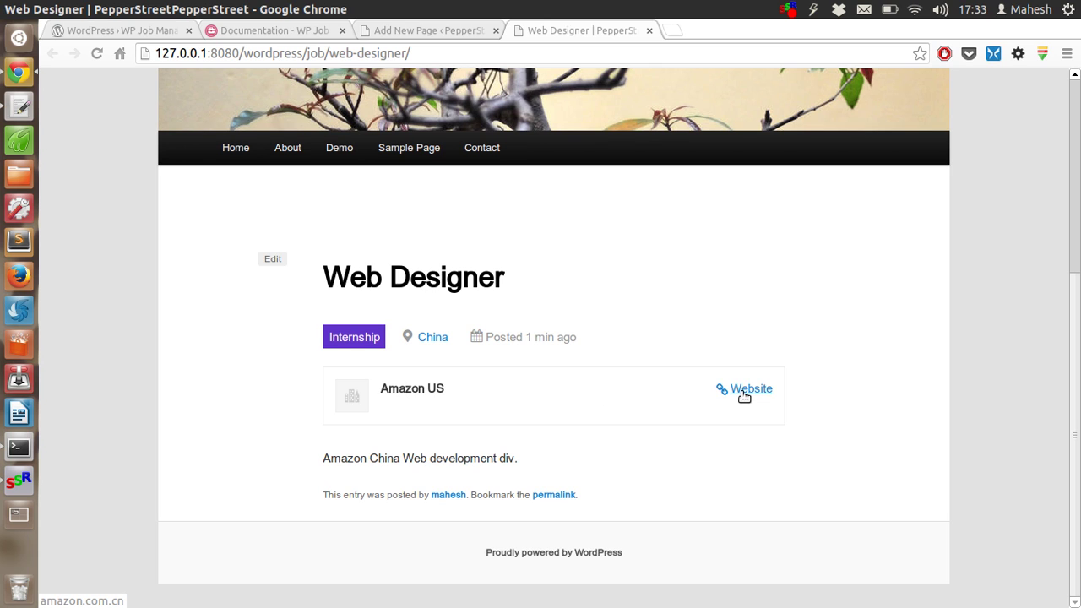
triple_click(528, 456)
click(532, 449)
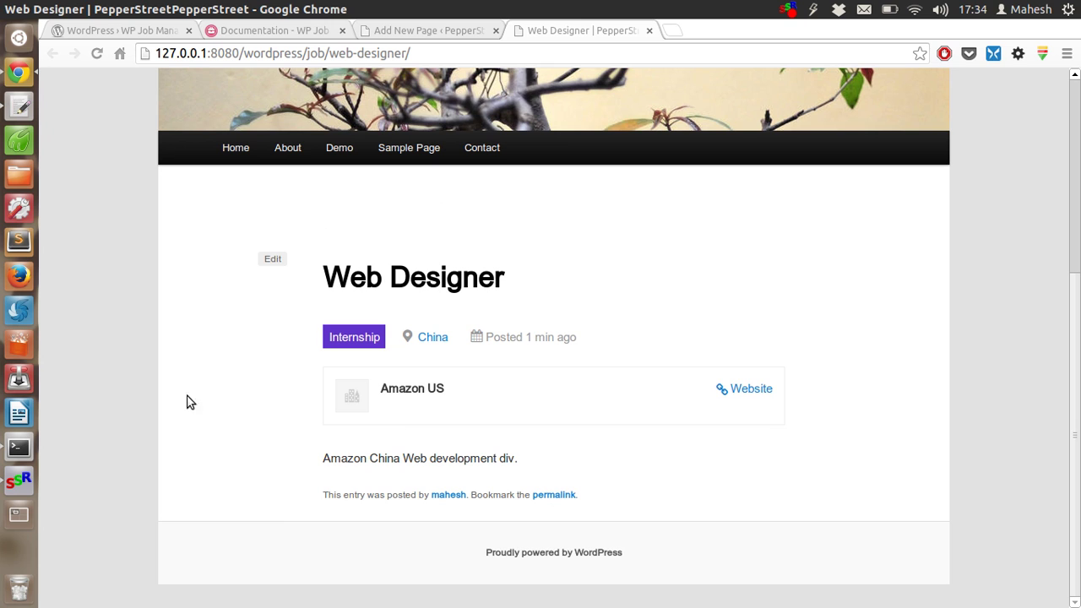
click(649, 31)
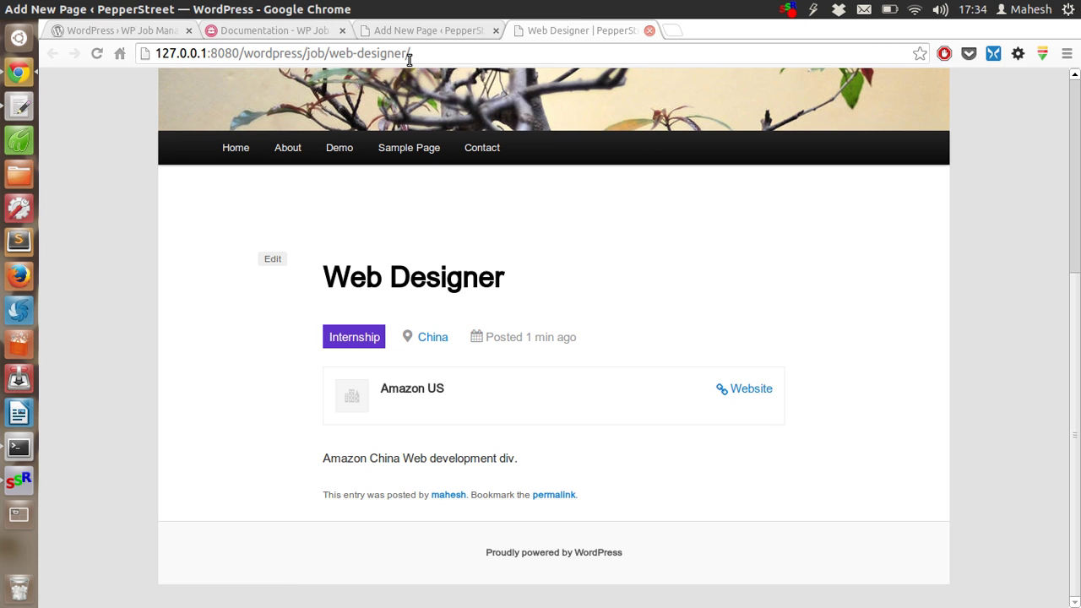
Step: Publish a 'Job Board' page containing the [jobs] shortcode
text(J)
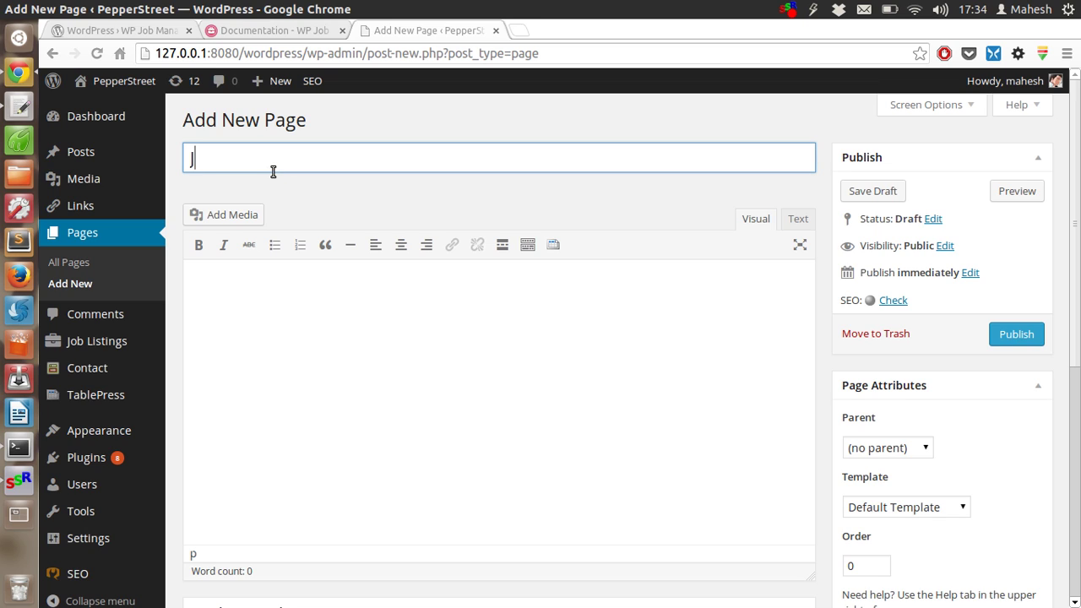
text(Ob)
key(BackSpace)
key(BackSpace)
key(BackSpace)
text(ob Board)
click(220, 283)
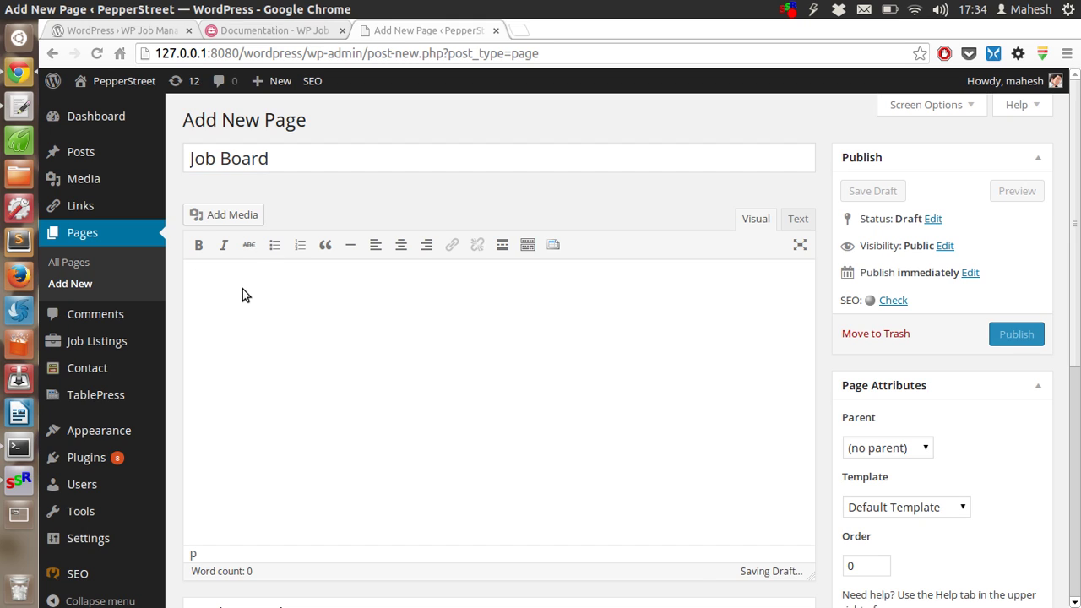
text([jobs)
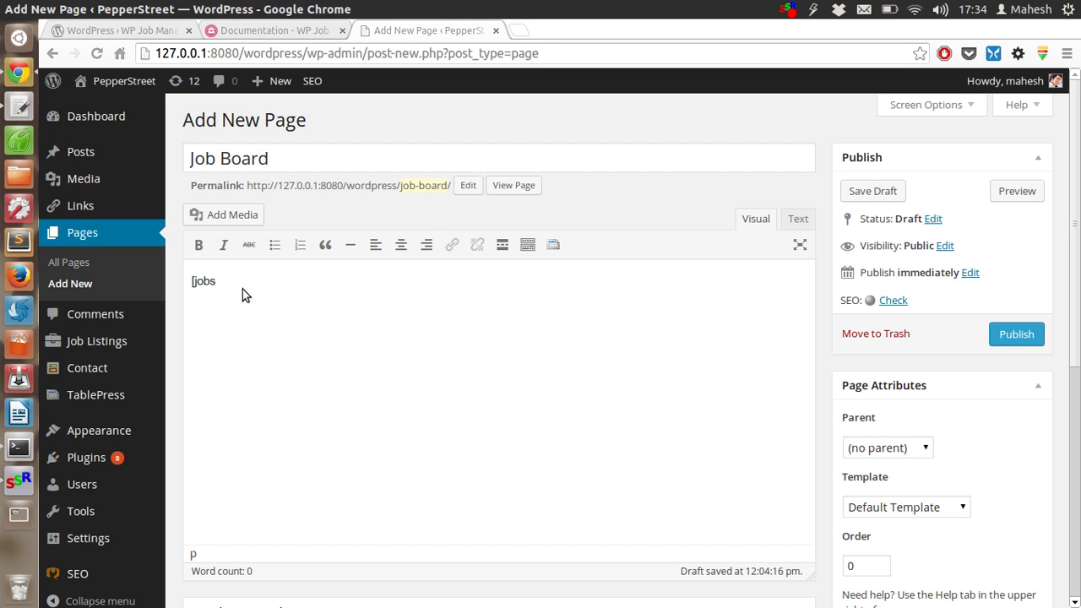
click(1013, 334)
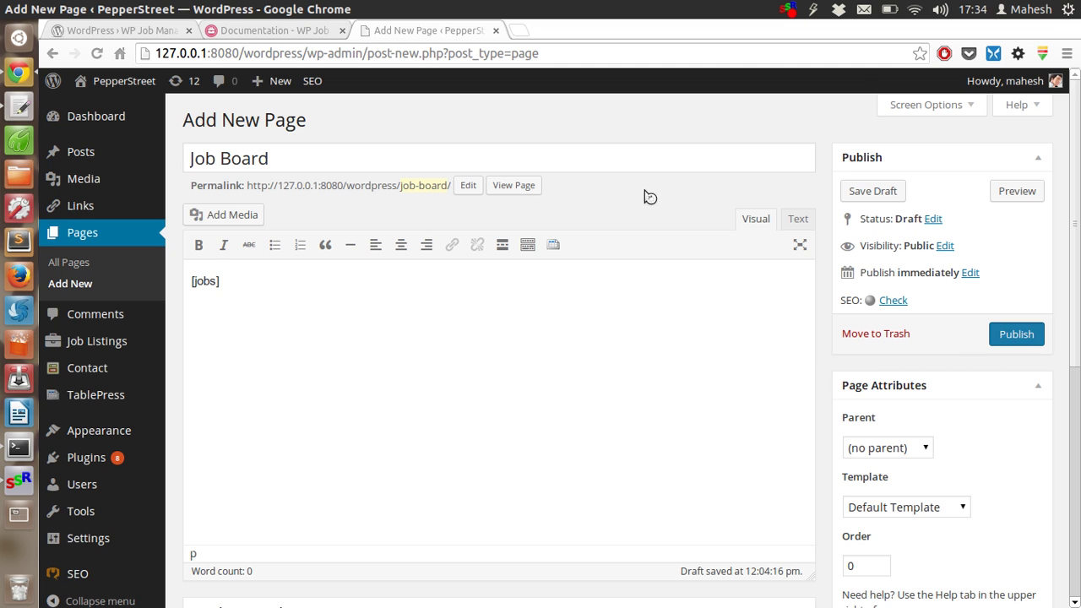
Step: Open the 'Setting up WP Job Manager' guide from the documentation index
click(278, 36)
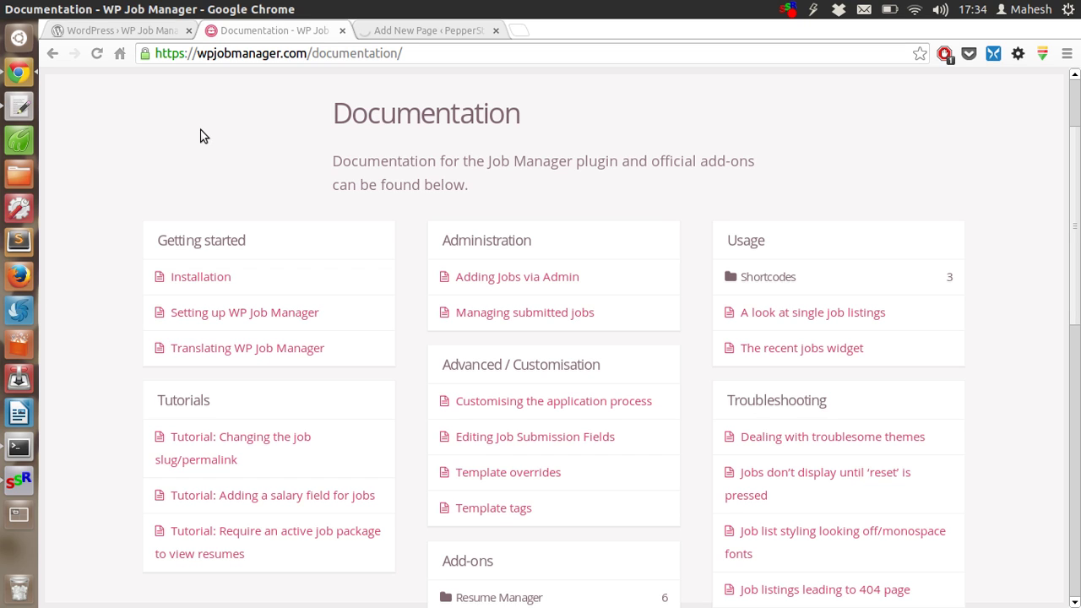
scroll(80, 313, down, 3)
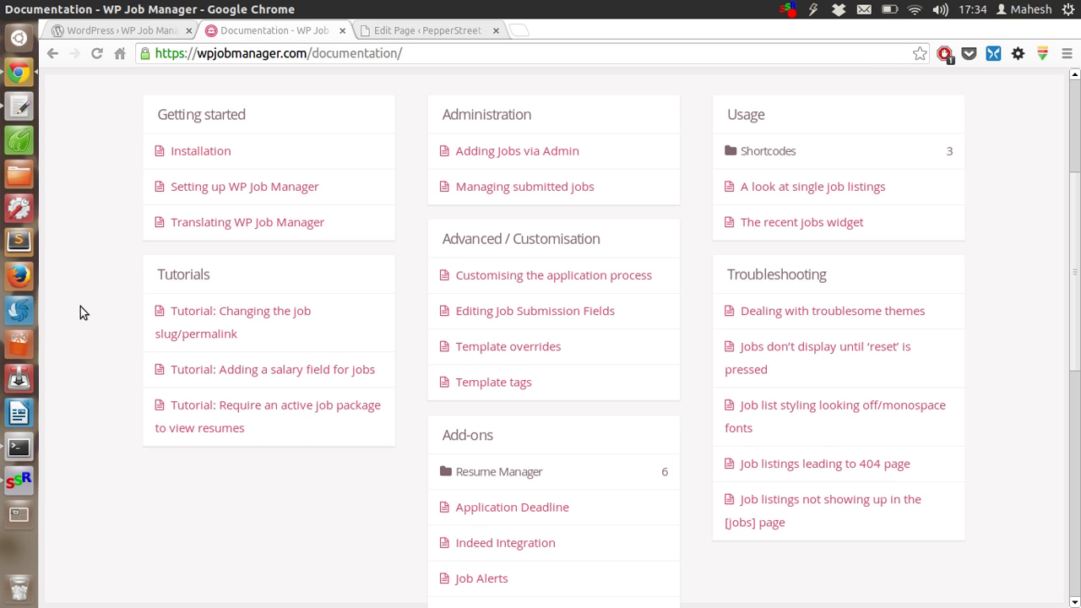
scroll(92, 309, down, 5)
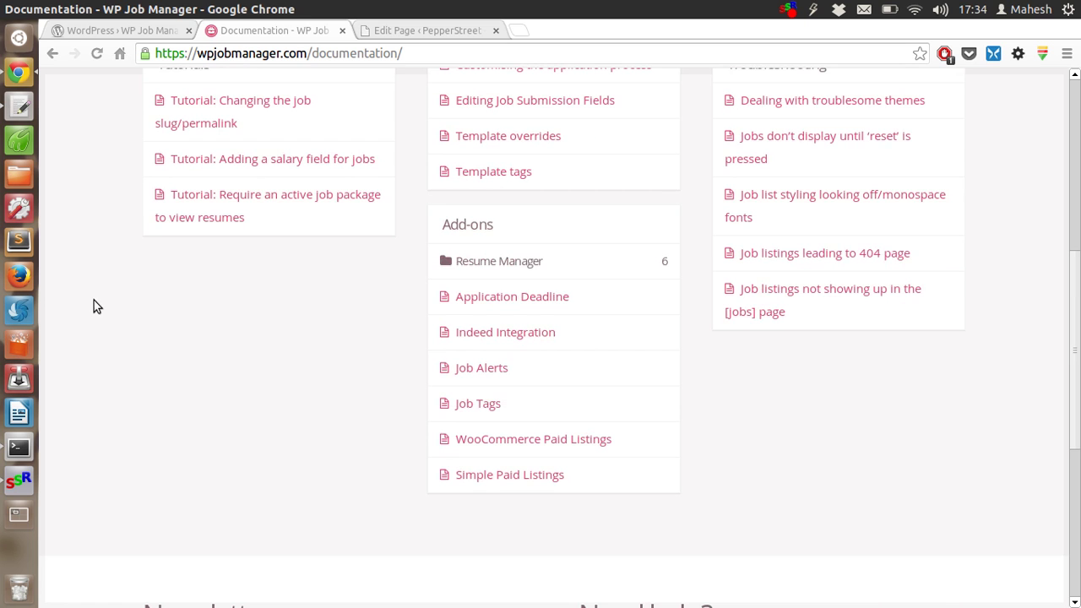
scroll(94, 307, up, 3)
scroll(94, 307, up, 7)
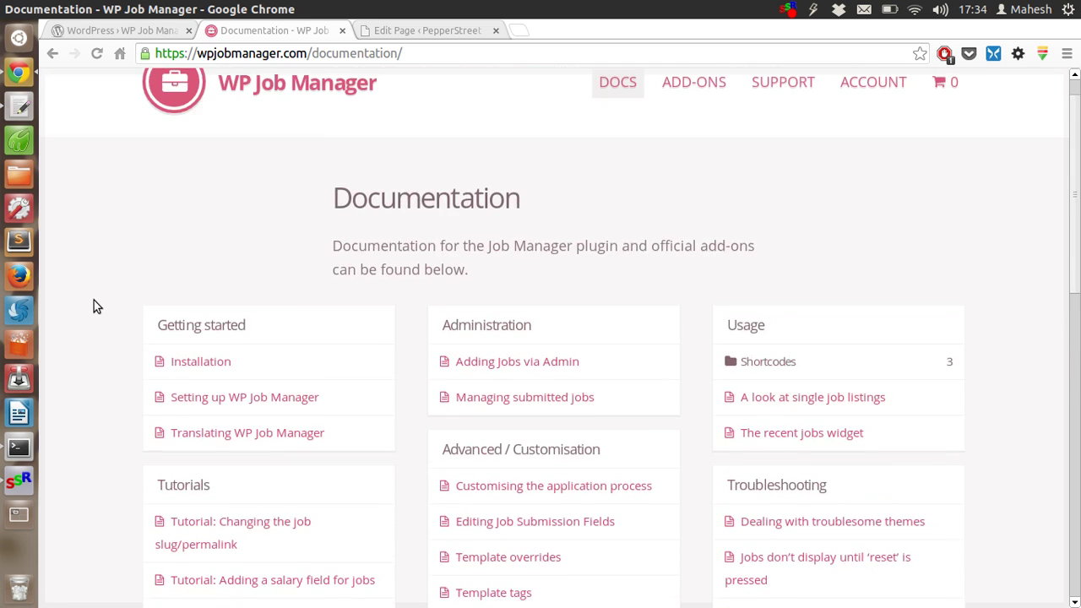
scroll(93, 307, down, 2)
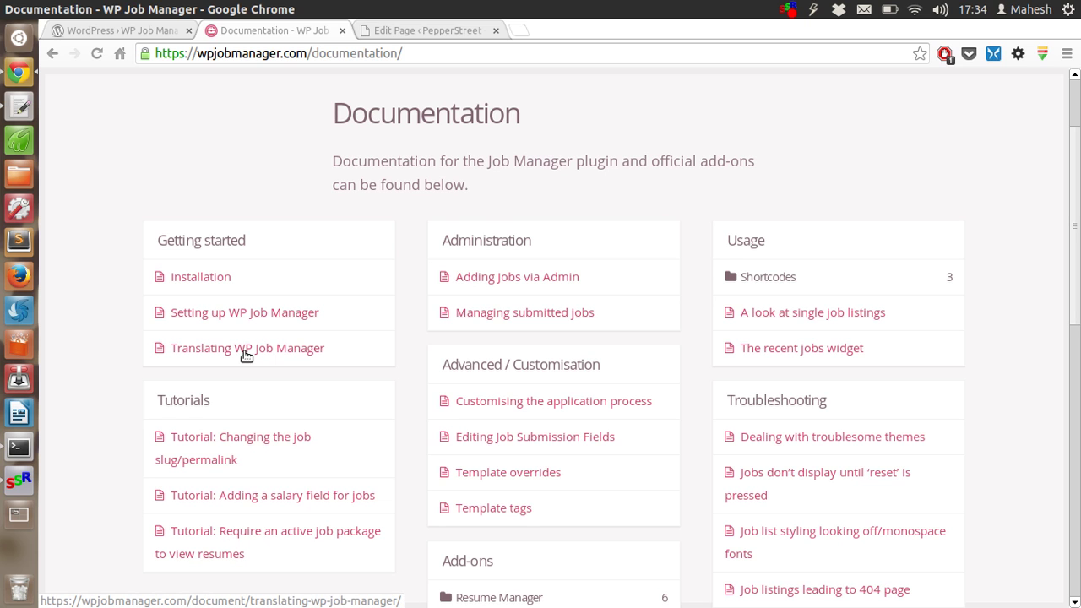
click(199, 313)
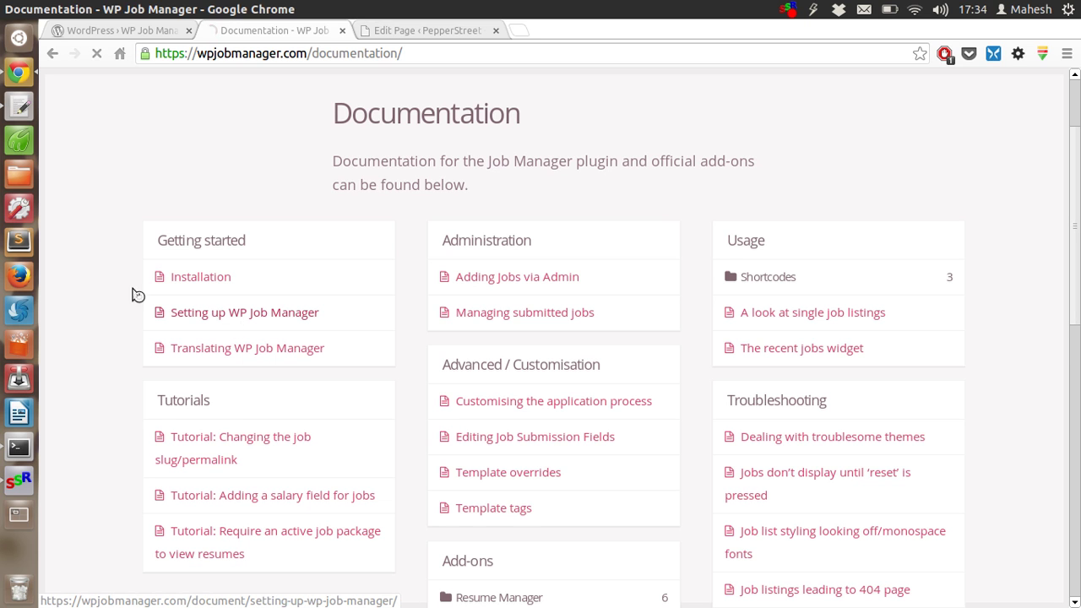
Step: Open the published Job Board page in a new tab, then keep reading the setup guide
click(389, 31)
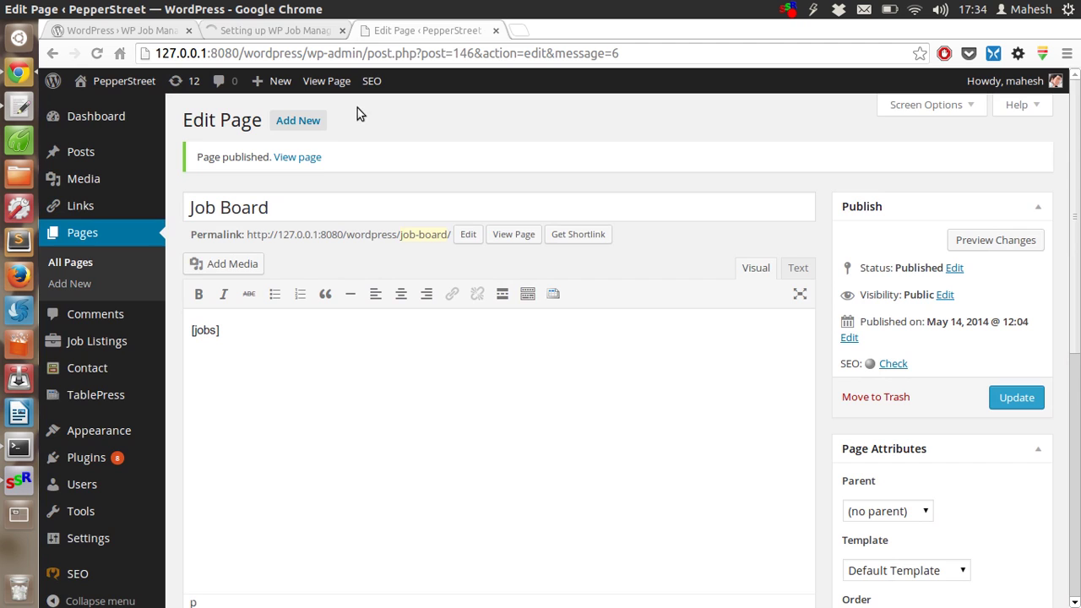
right_click(318, 160)
click(367, 162)
click(300, 31)
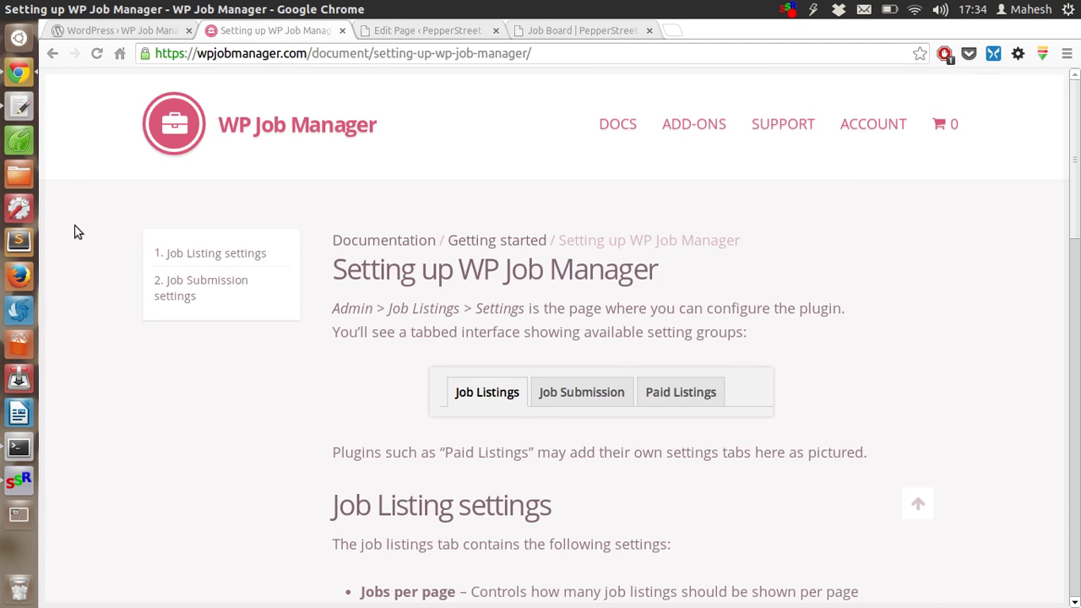
scroll(84, 228, down, 5)
scroll(85, 228, down, 8)
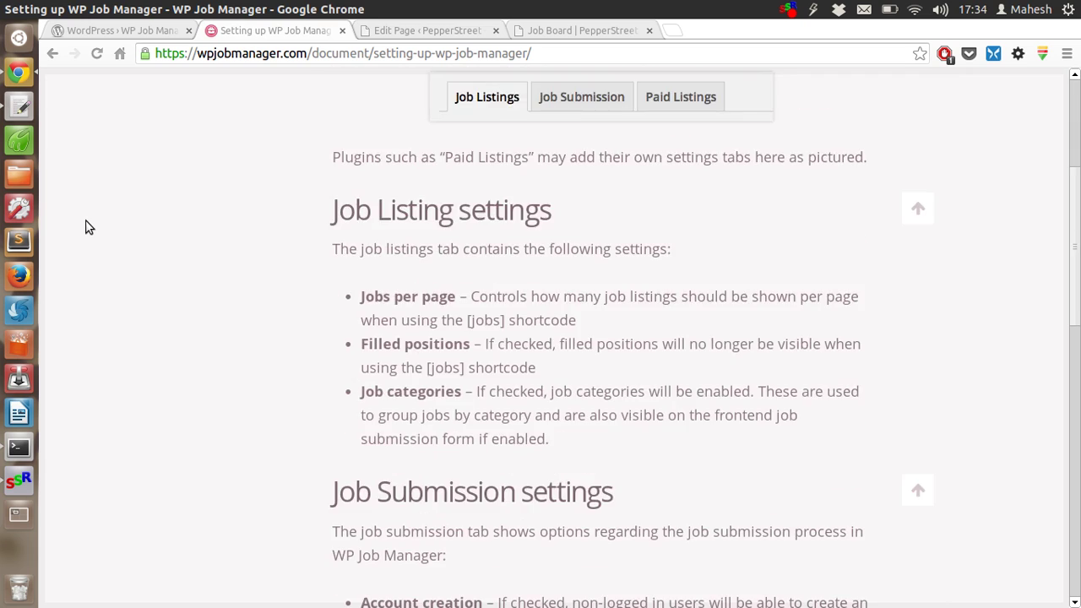
Step: Check the Web Designer listing on the live Job Board, trying the All Jobs and Any Location filters
scroll(91, 219, down, 3)
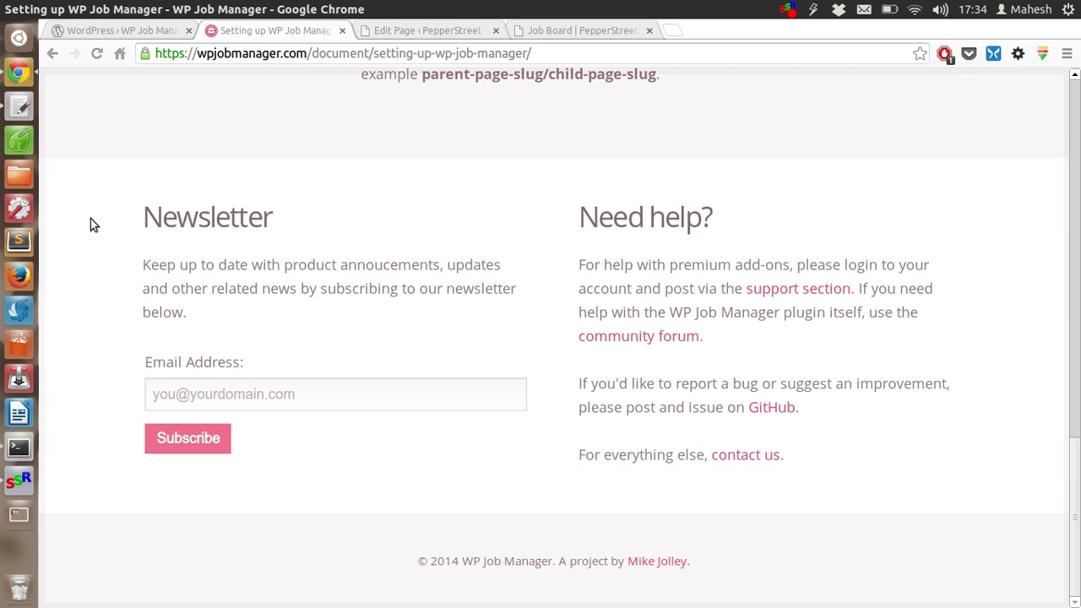
click(568, 33)
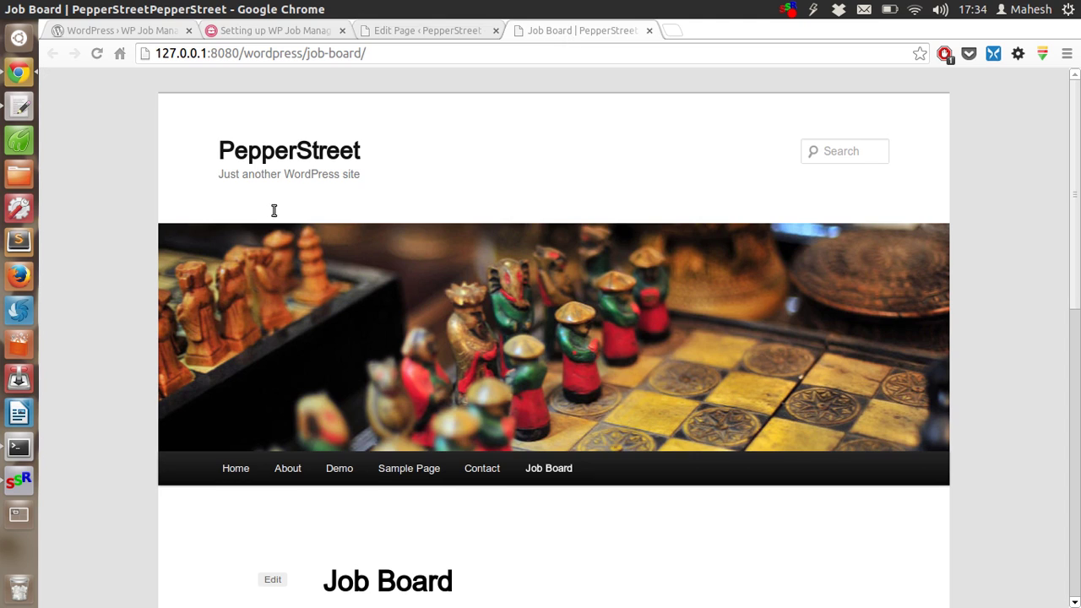
scroll(137, 300, down, 4)
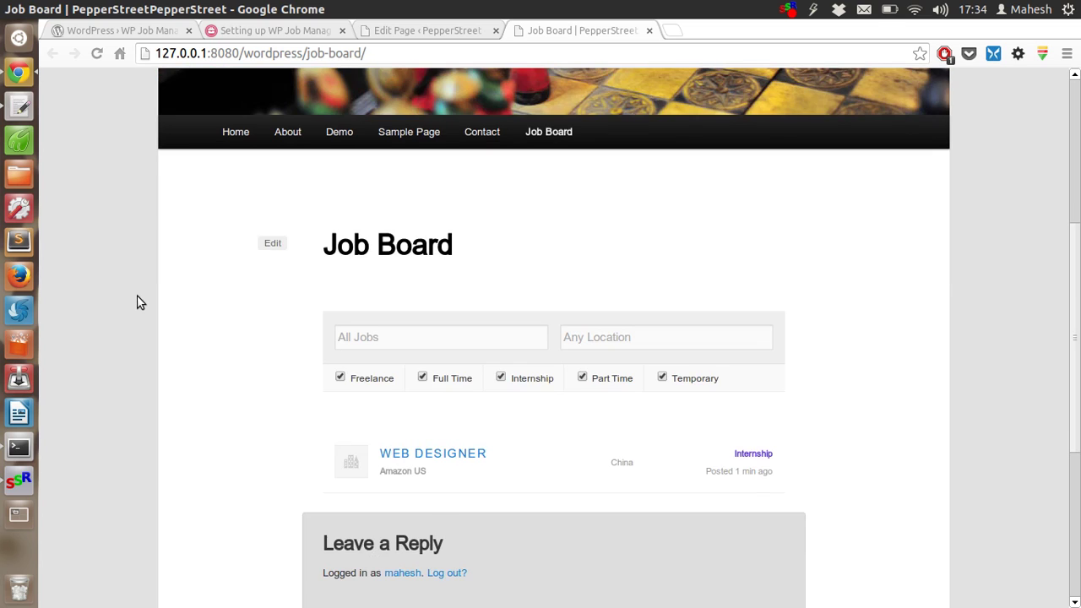
scroll(137, 295, down, 2)
scroll(137, 295, up, 1)
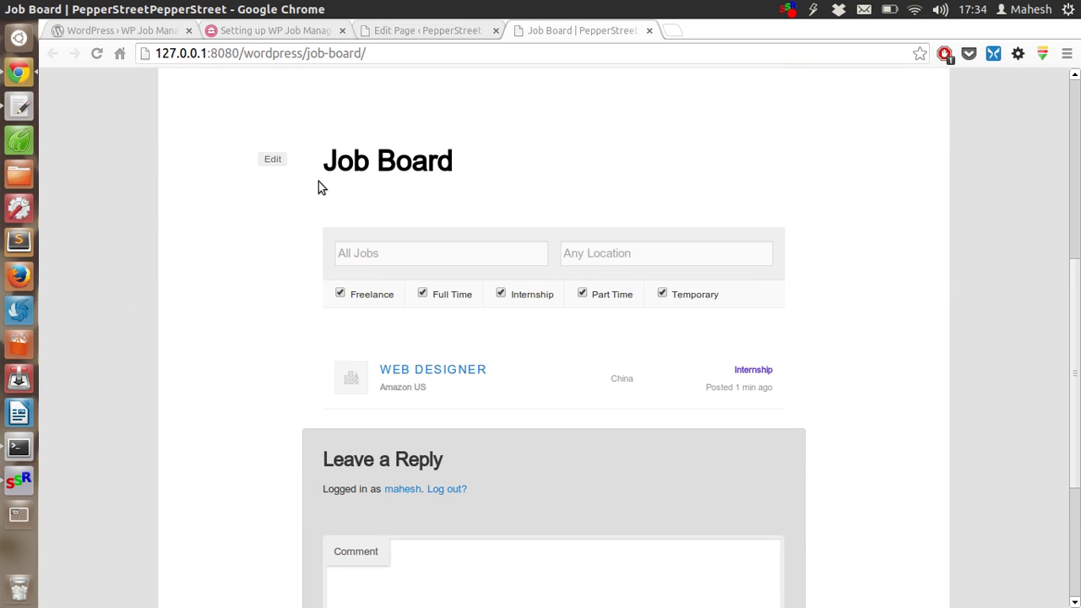
click(399, 30)
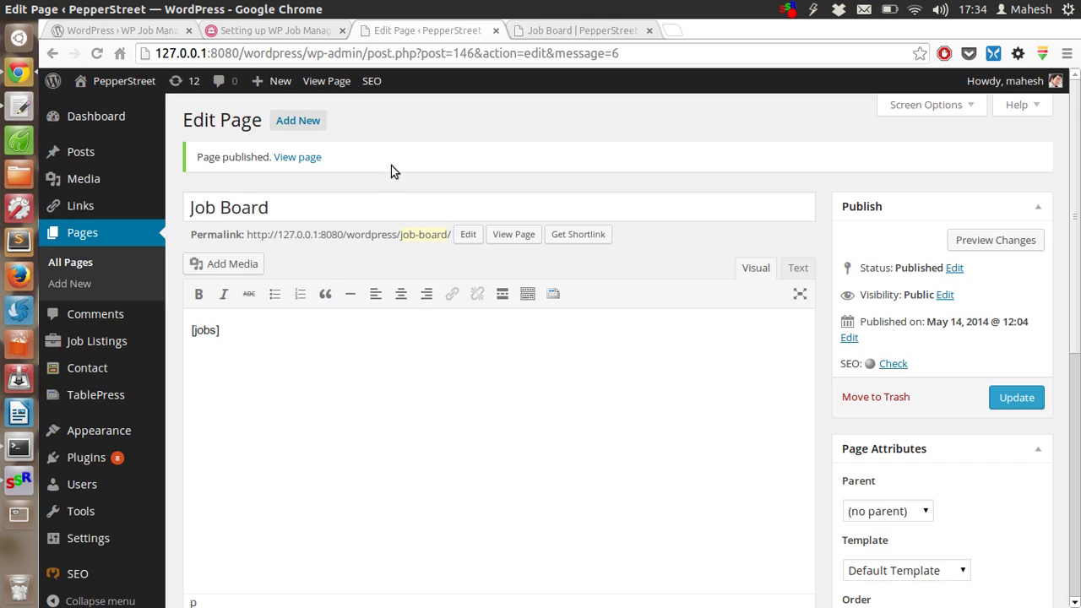
click(554, 32)
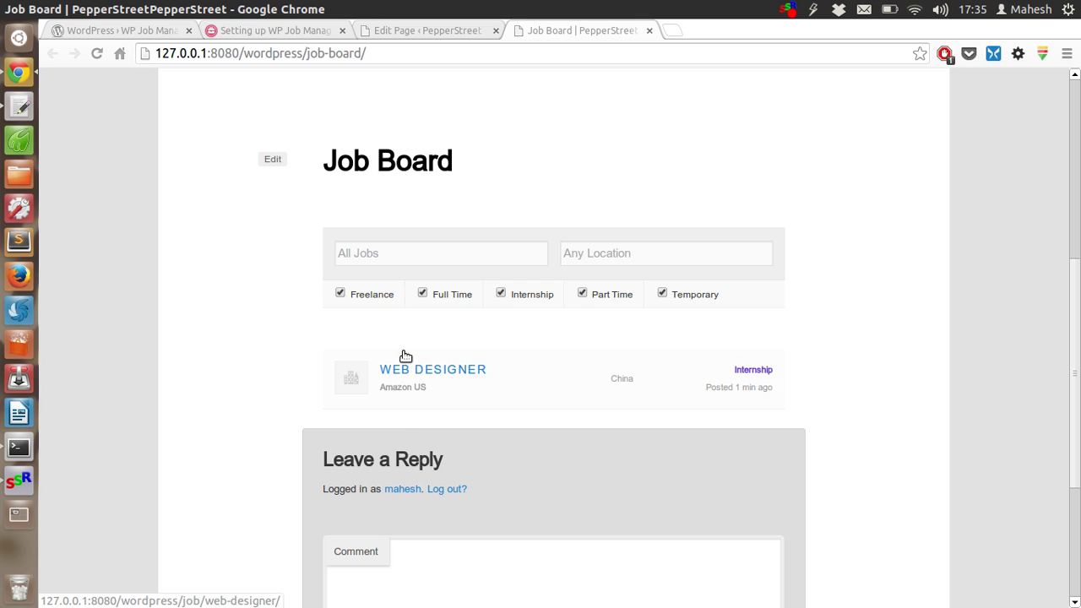
click(600, 252)
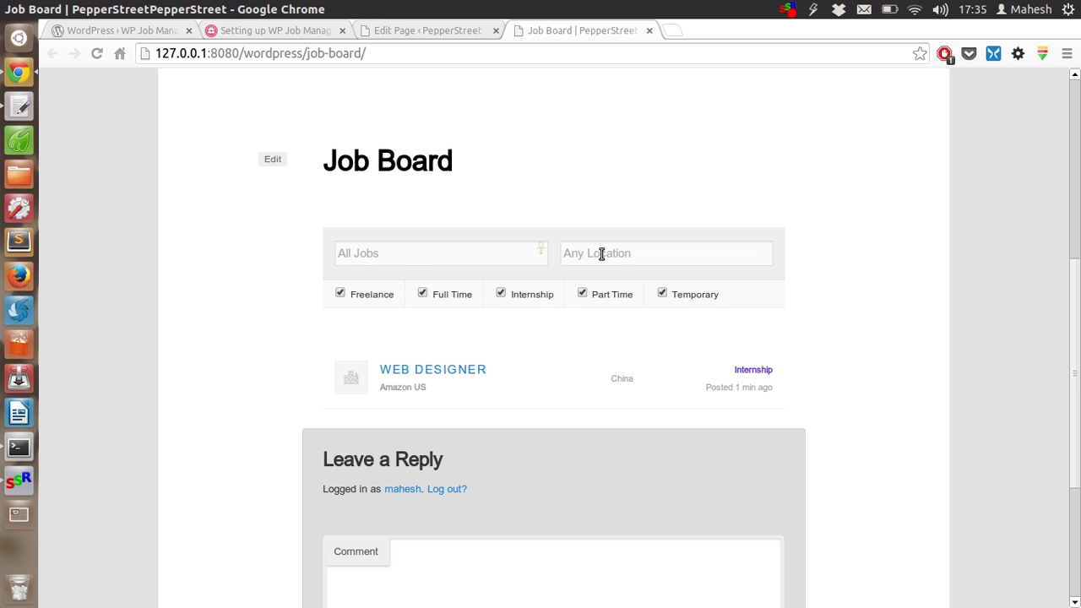
click(353, 250)
click(669, 251)
Step: Close the live Job Board tab and return to the Job Board page editor
key(ctrl+w)
click(295, 28)
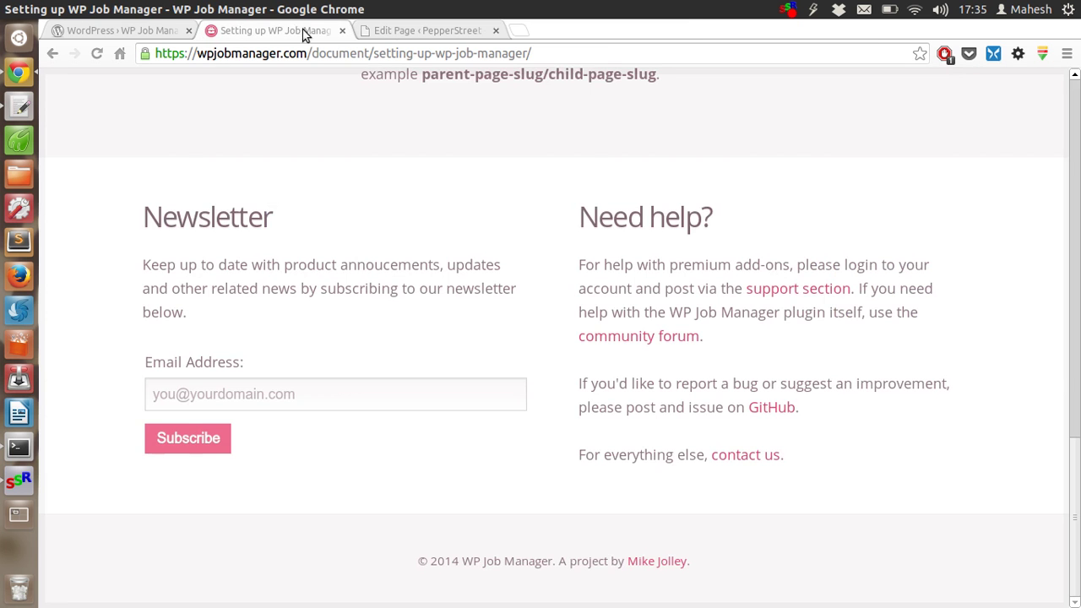
click(412, 30)
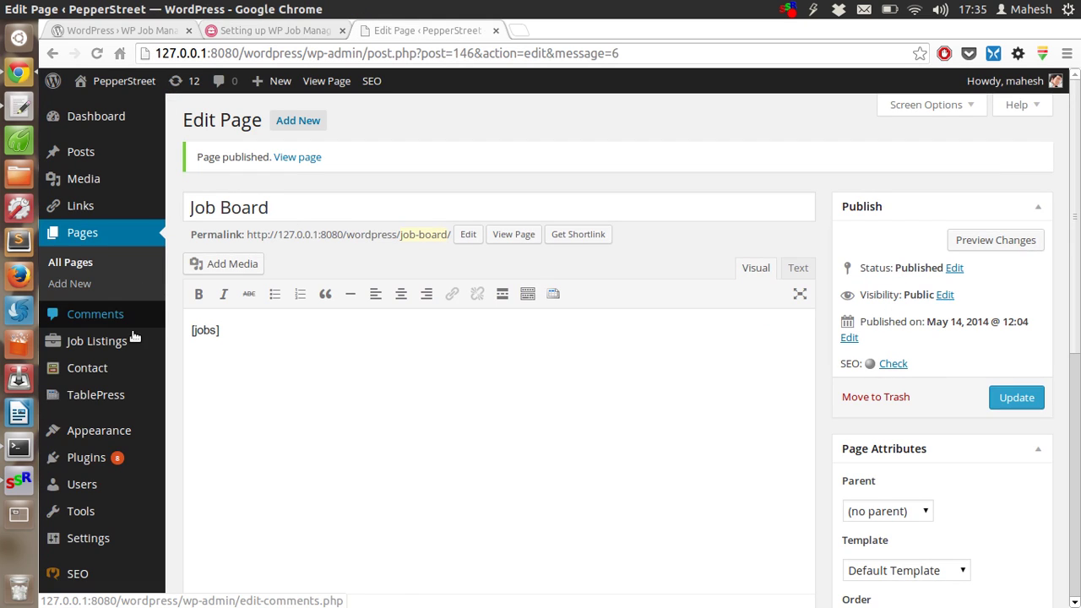
mouse_move(134, 338)
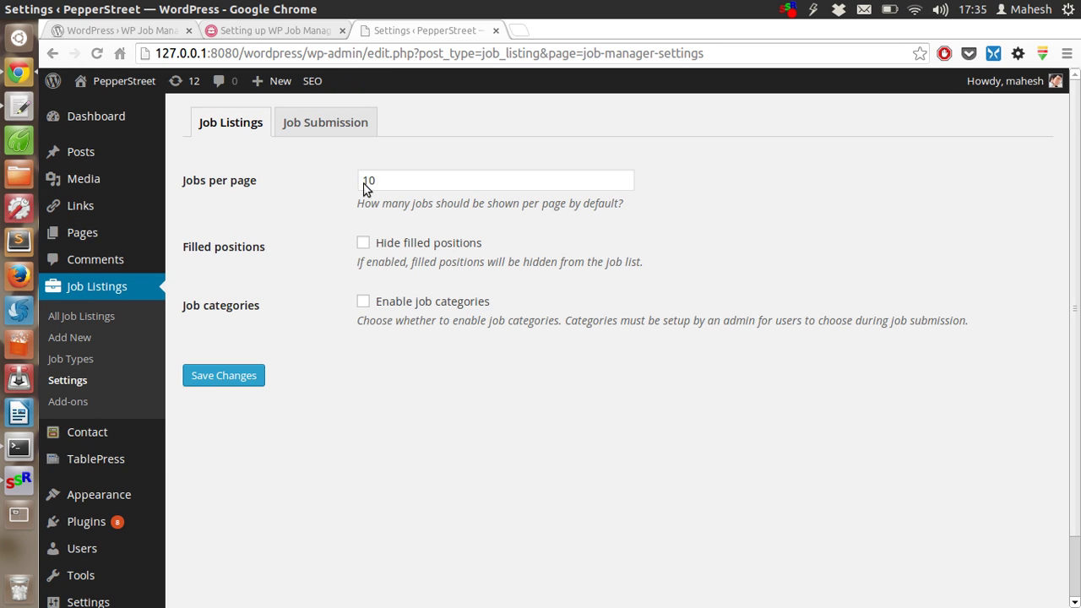
Step: Check the Jobs per page value of 10, then view the Job Submission settings
click(404, 184)
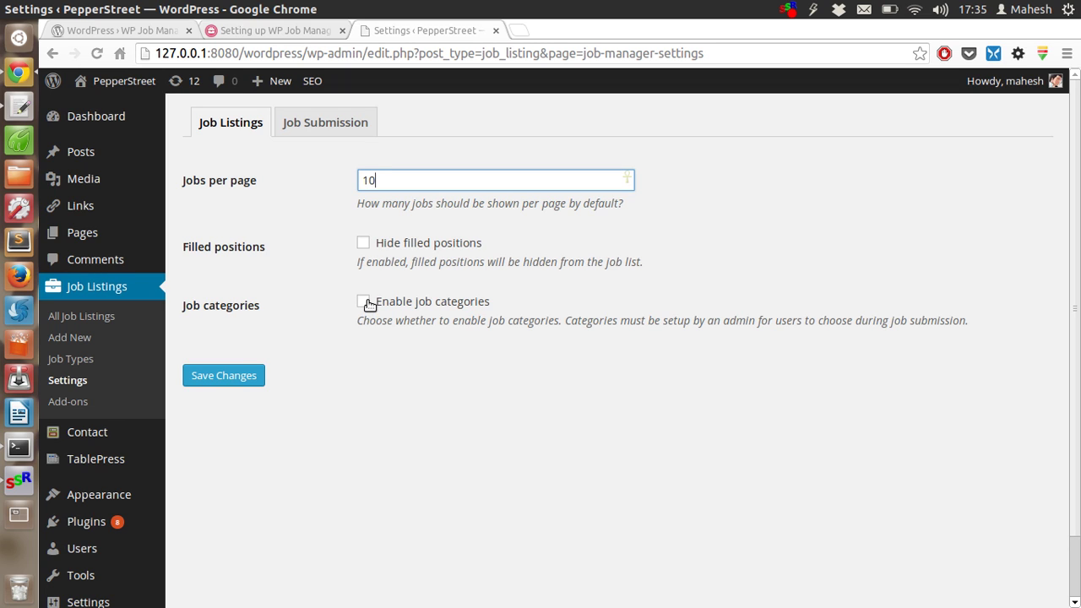
click(336, 129)
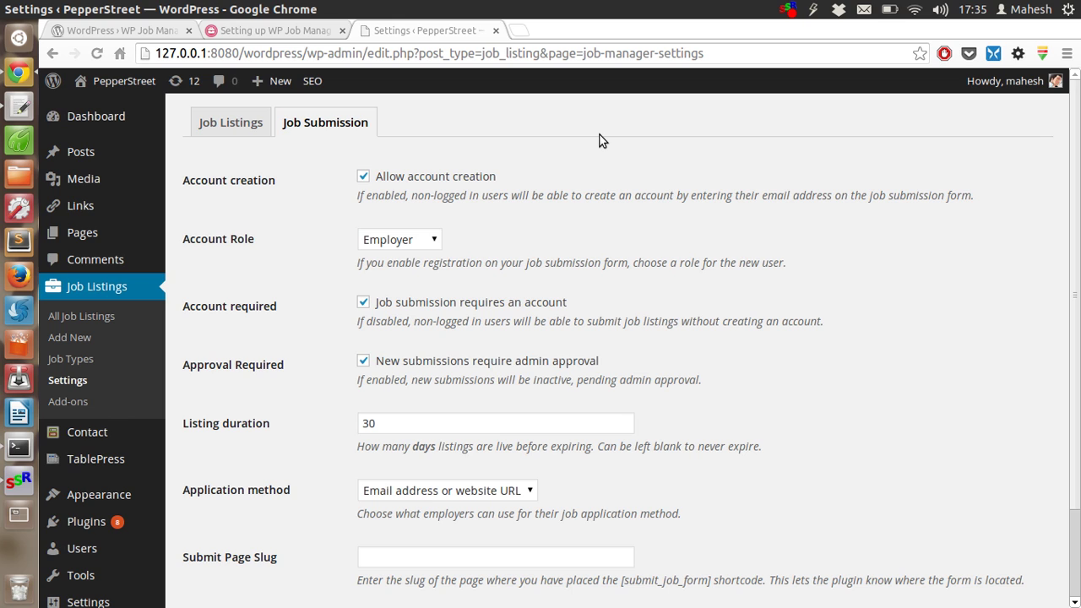
Step: Keep Employer as the role assigned to new accounts in the job submission settings
scroll(603, 140, down, 1)
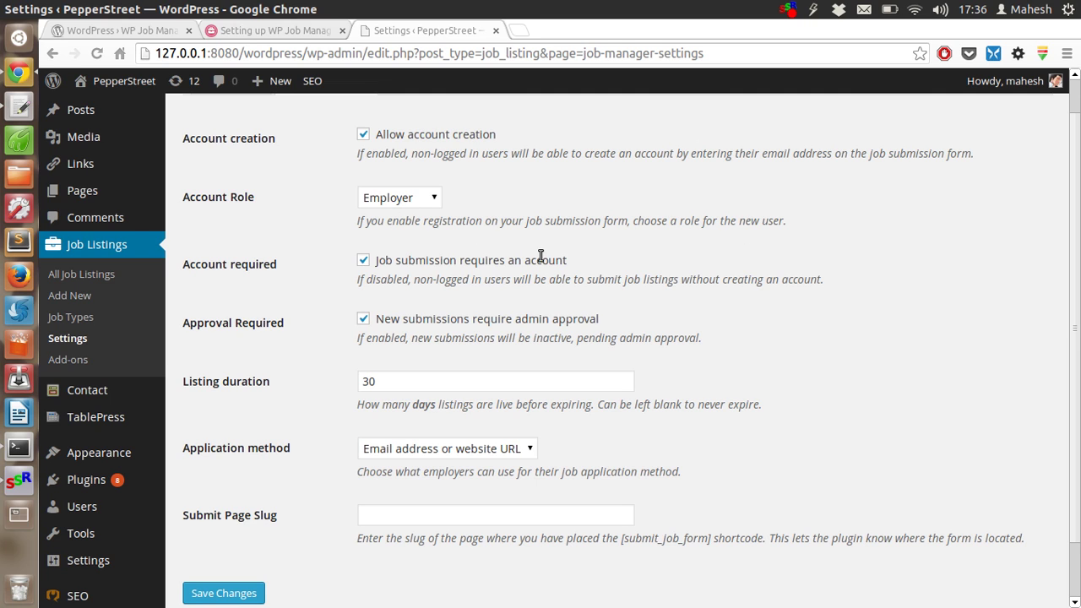
click(414, 203)
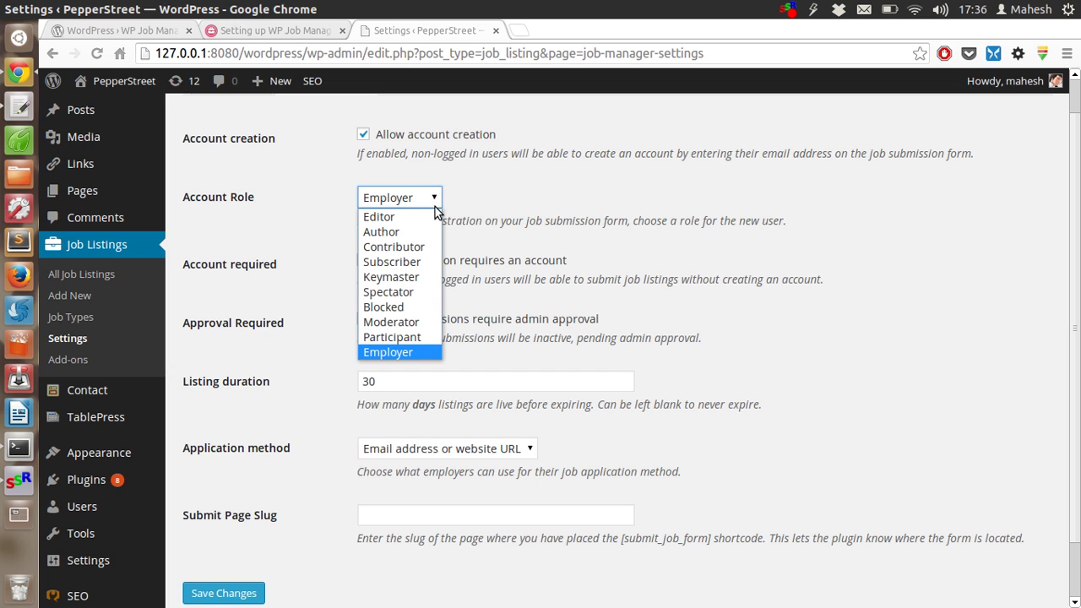
click(514, 206)
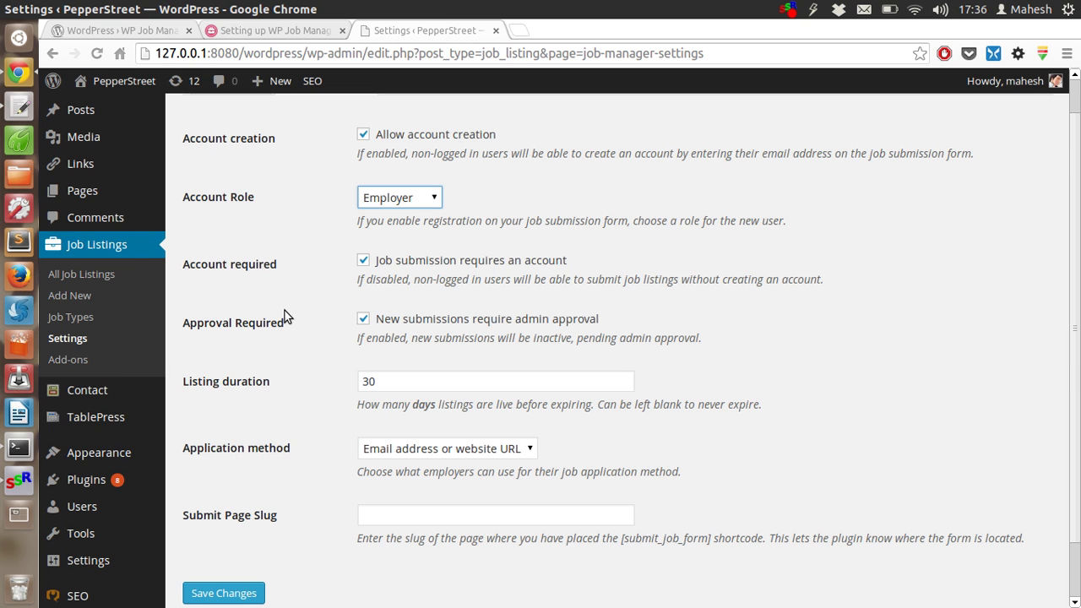
Step: Stop requiring admin approval for new job submissions, then go to the WP Job Manager Add-ons page
scroll(285, 320, down, 1)
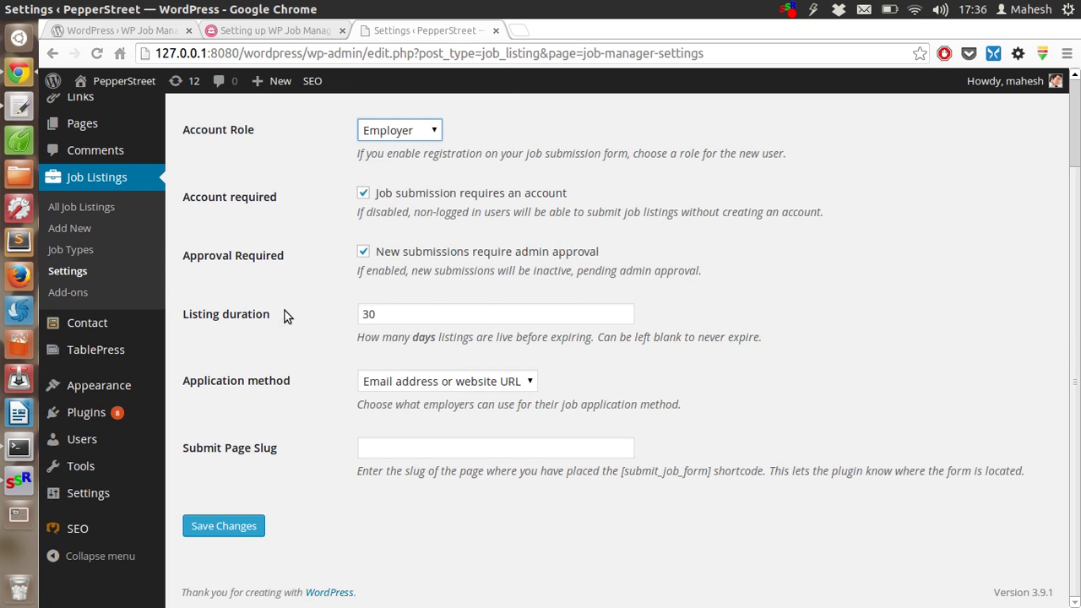
click(257, 257)
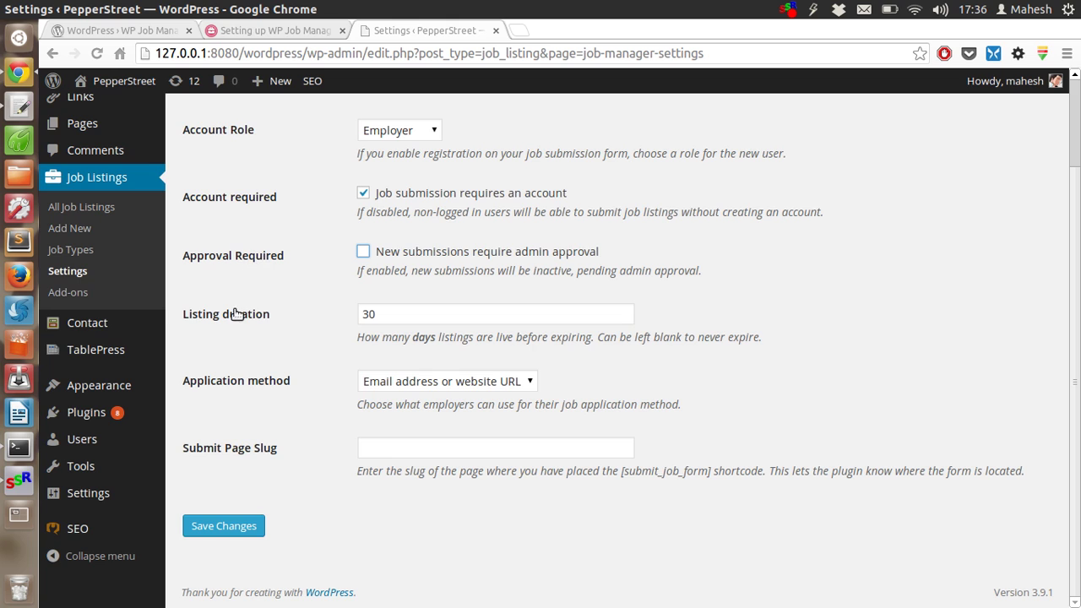
drag(237, 313, 442, 442)
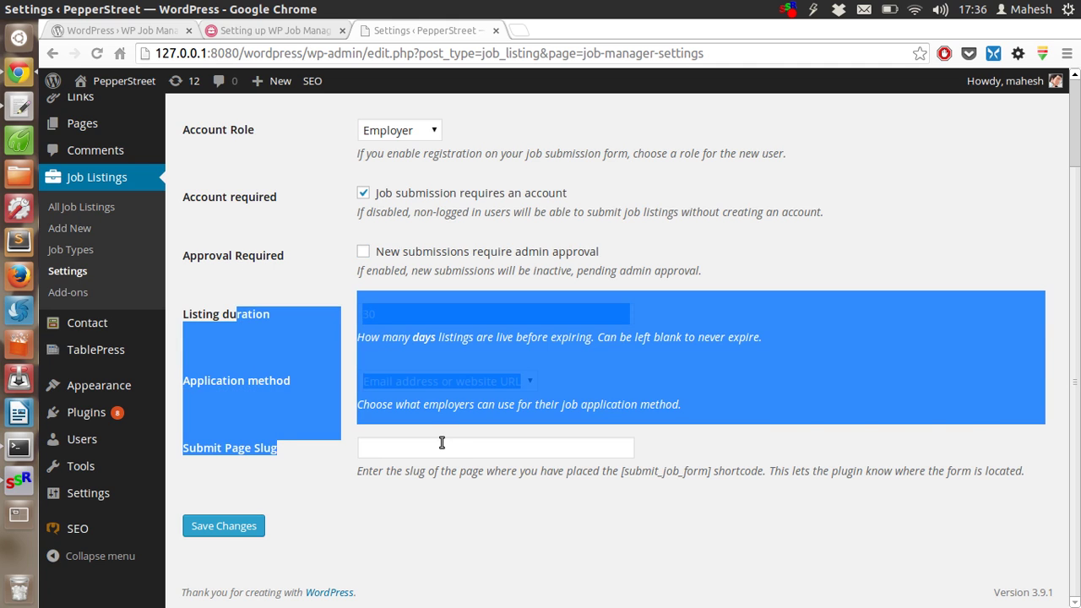
click(442, 446)
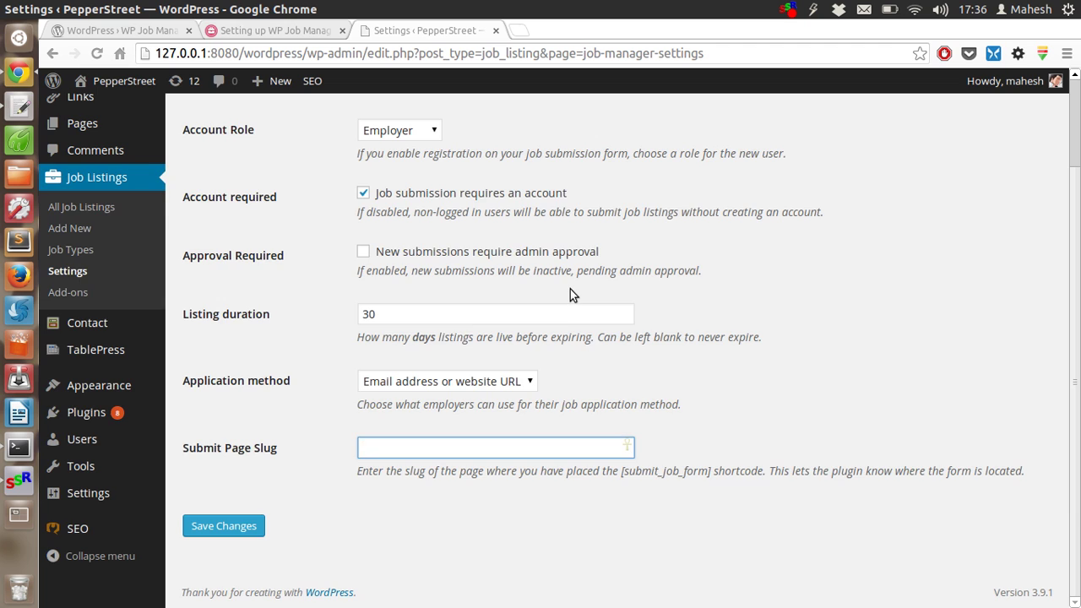
scroll(570, 289, up, 2)
click(67, 402)
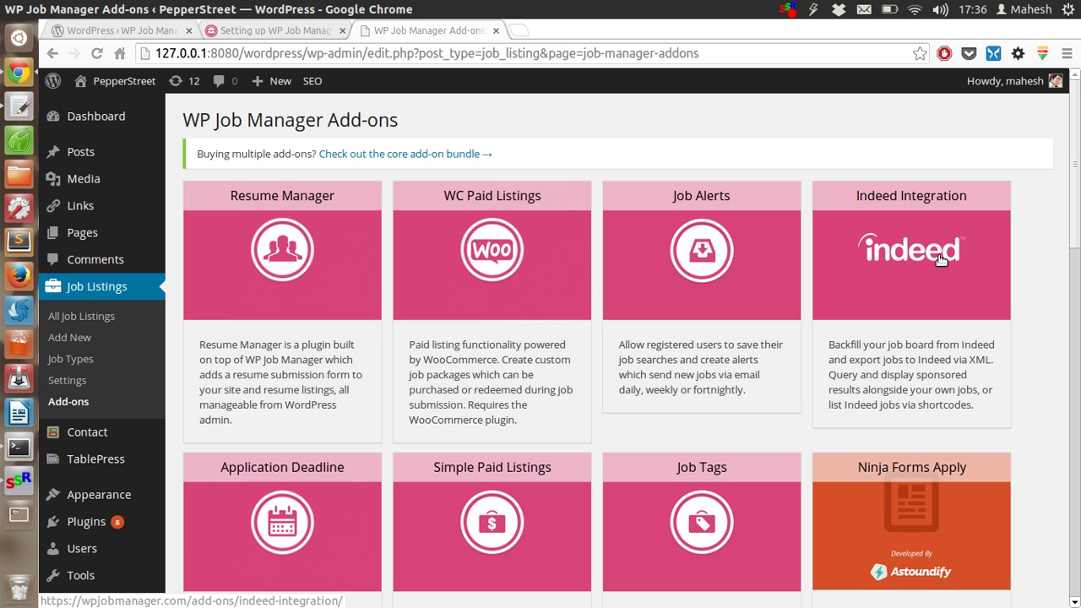
Step: Browse the add-on cards from Resume Manager down to Simple Paid Listings
scroll(1064, 256, down, 1)
scroll(1064, 256, down, 5)
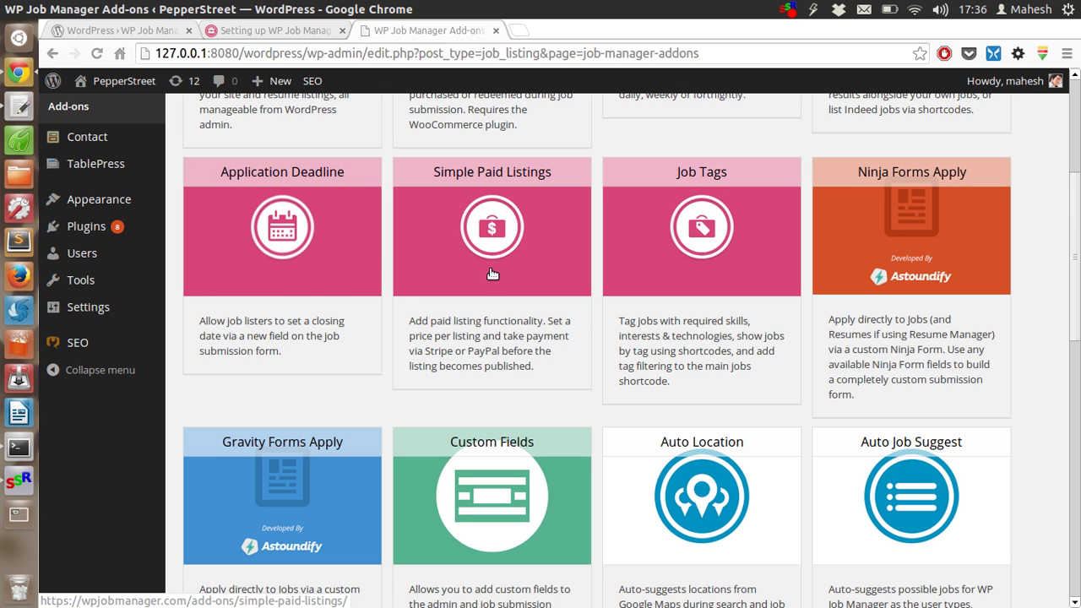
scroll(492, 274, down, 2)
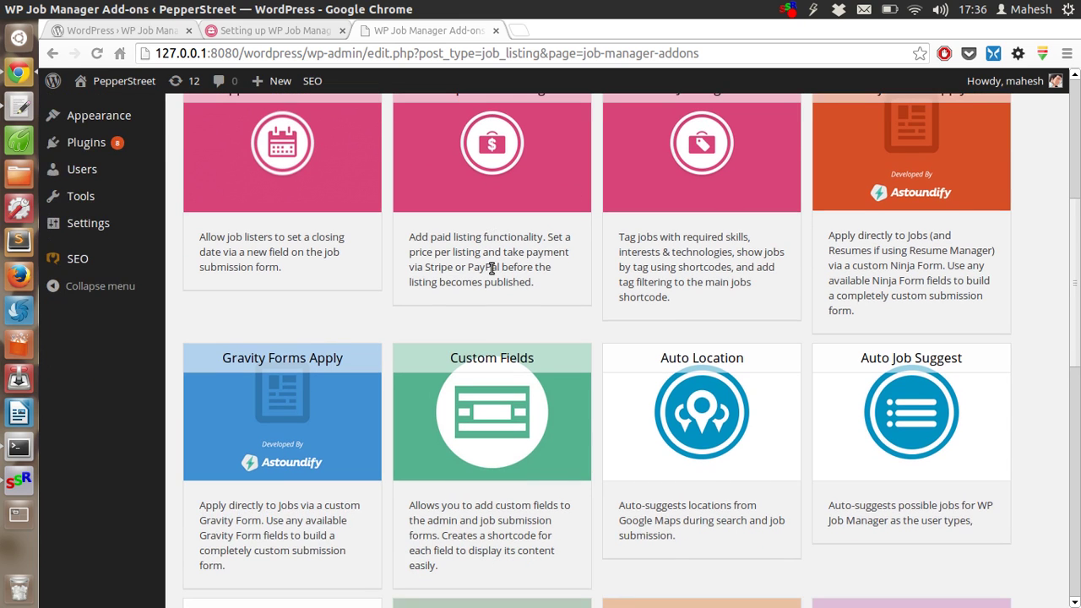
scroll(491, 268, up, 1)
drag(432, 309, 534, 309)
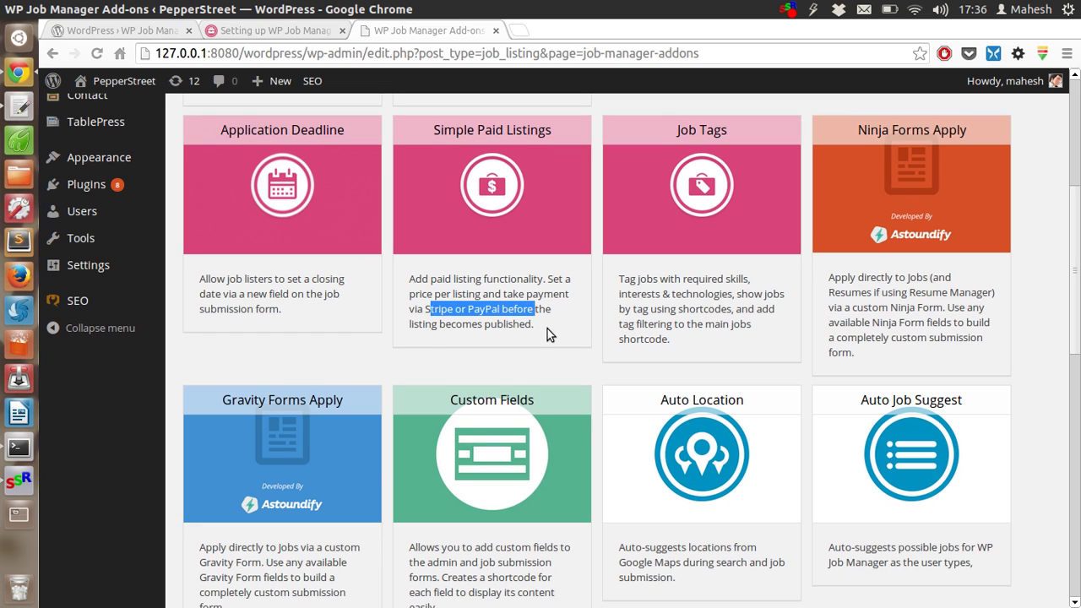
click(547, 329)
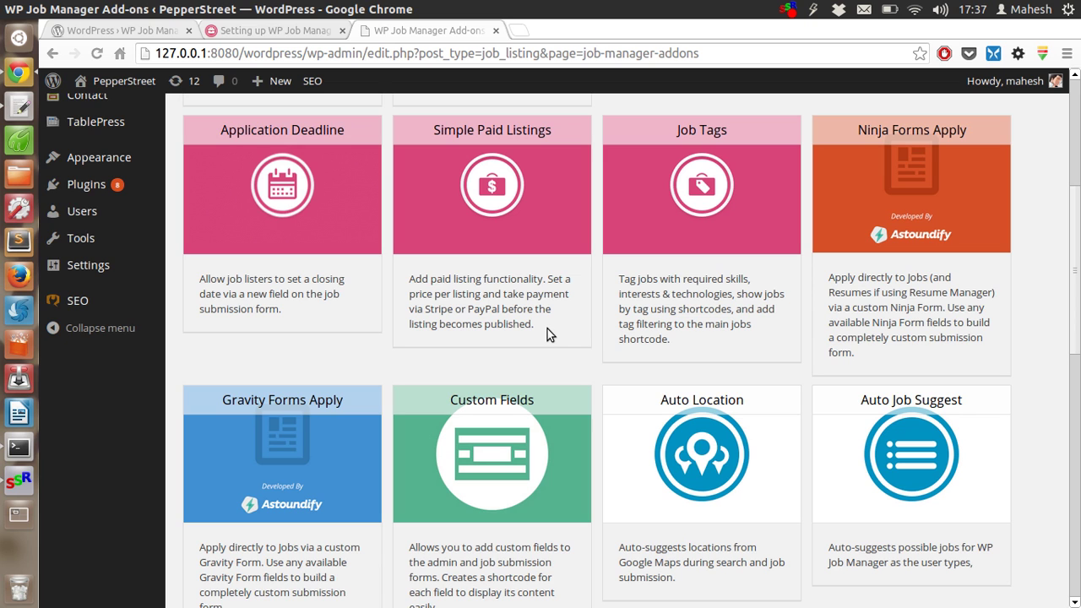
Step: Scroll on to the Jobify Theme card at the bottom of the add-ons list, then back up
scroll(1051, 338, down, 3)
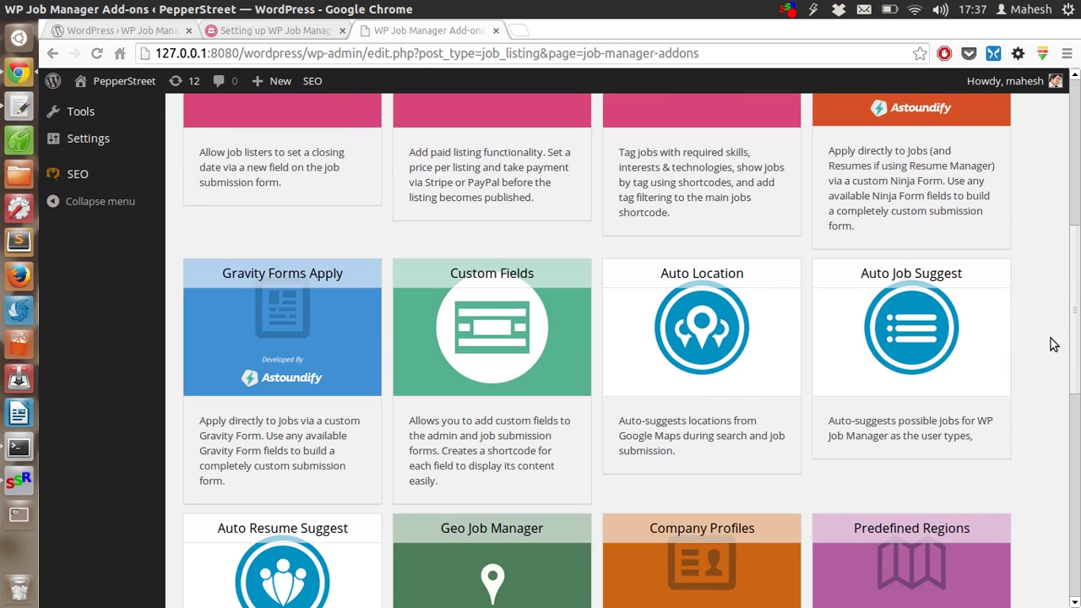
scroll(1051, 338, down, 5)
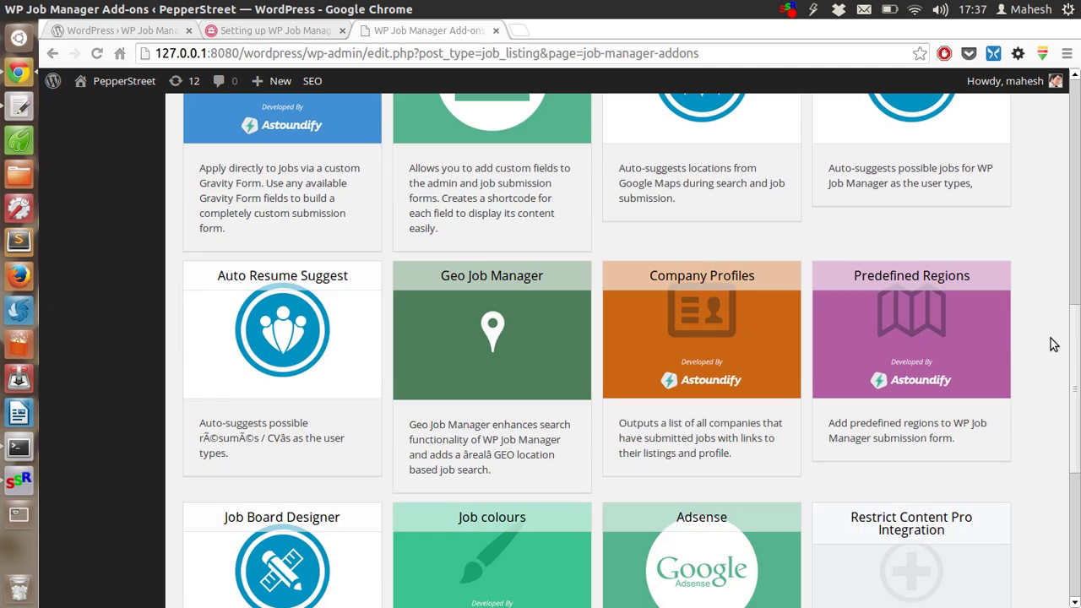
scroll(1050, 338, down, 4)
scroll(1050, 338, down, 4)
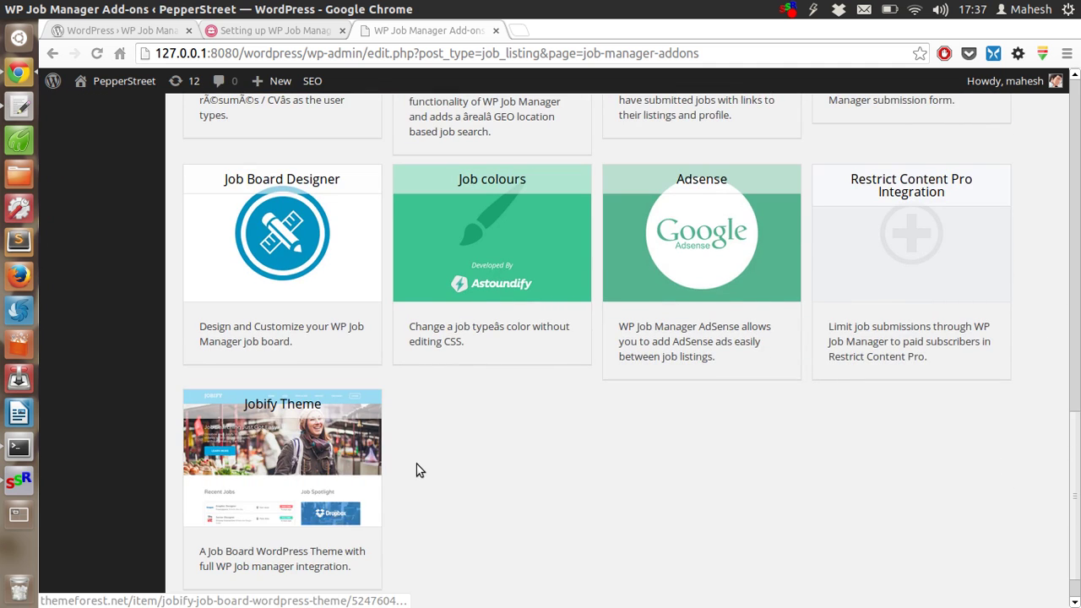
scroll(417, 469, down, 2)
drag(200, 500, 361, 524)
click(361, 524)
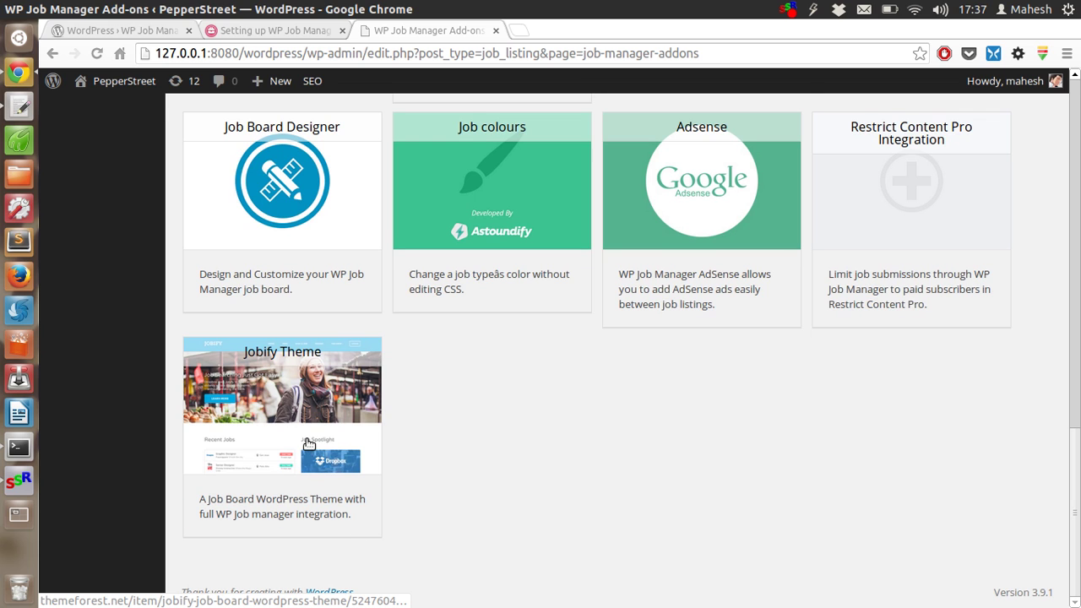
scroll(1038, 395, up, 6)
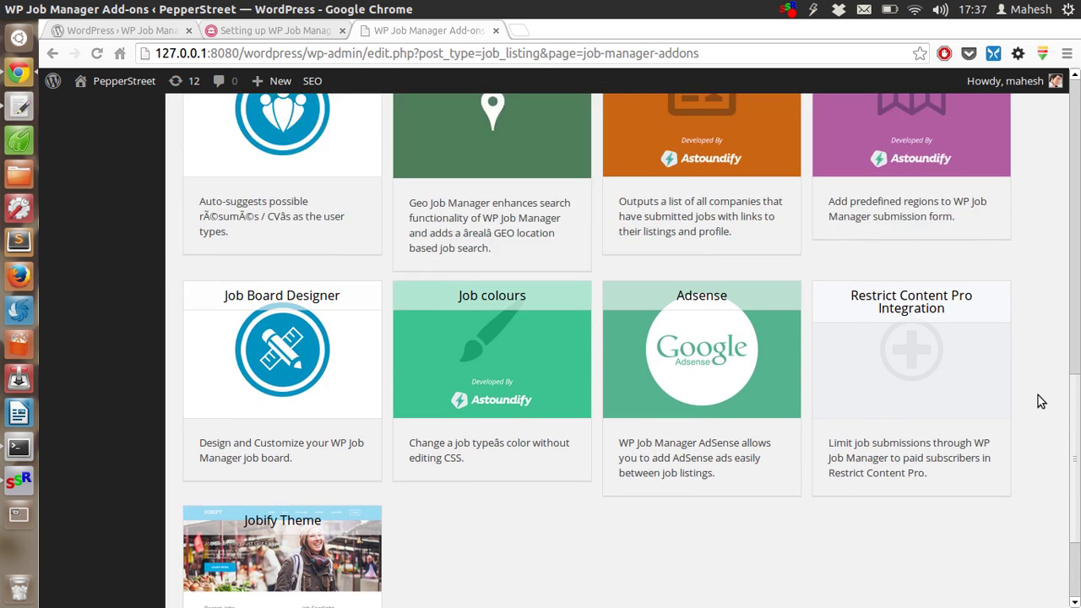
scroll(1038, 396, up, 7)
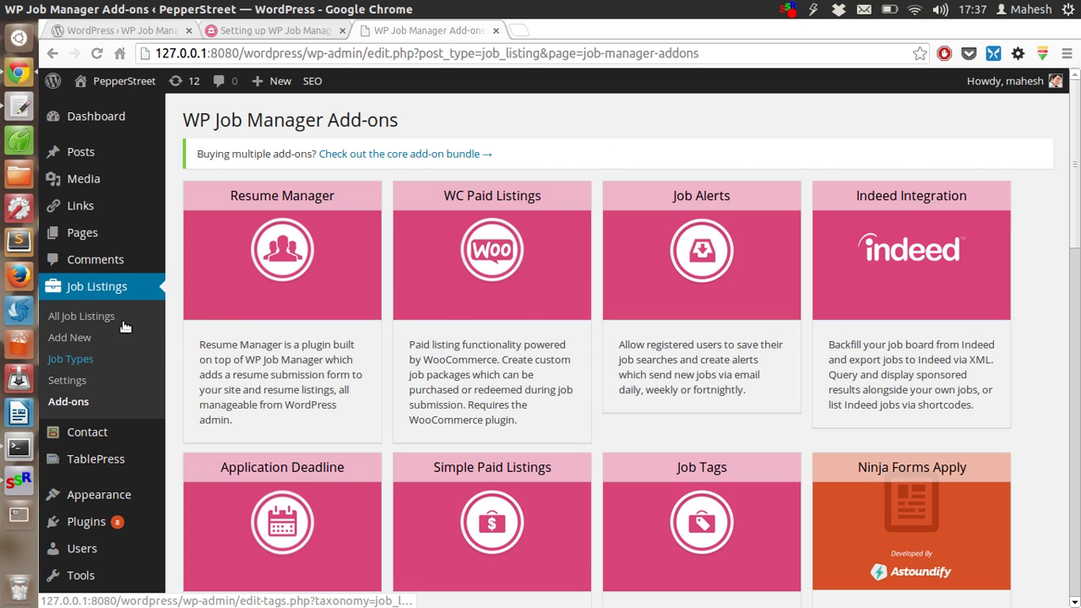
Step: Open the Job Types page showing Freelance, Full Time, Internship, Part Time and Temporary
click(70, 359)
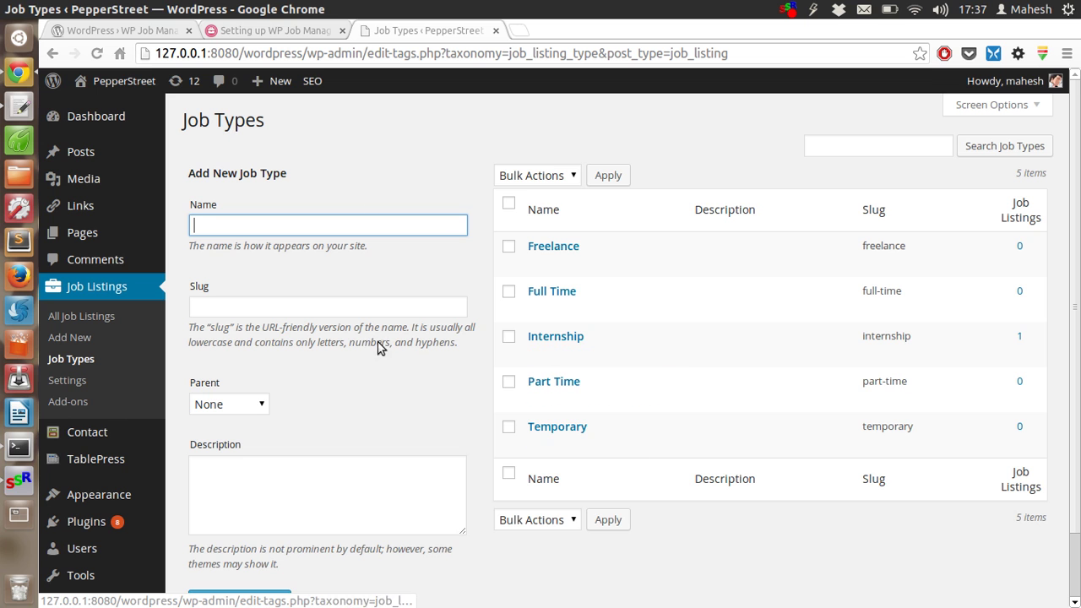
click(284, 36)
scroll(421, 225, up, 15)
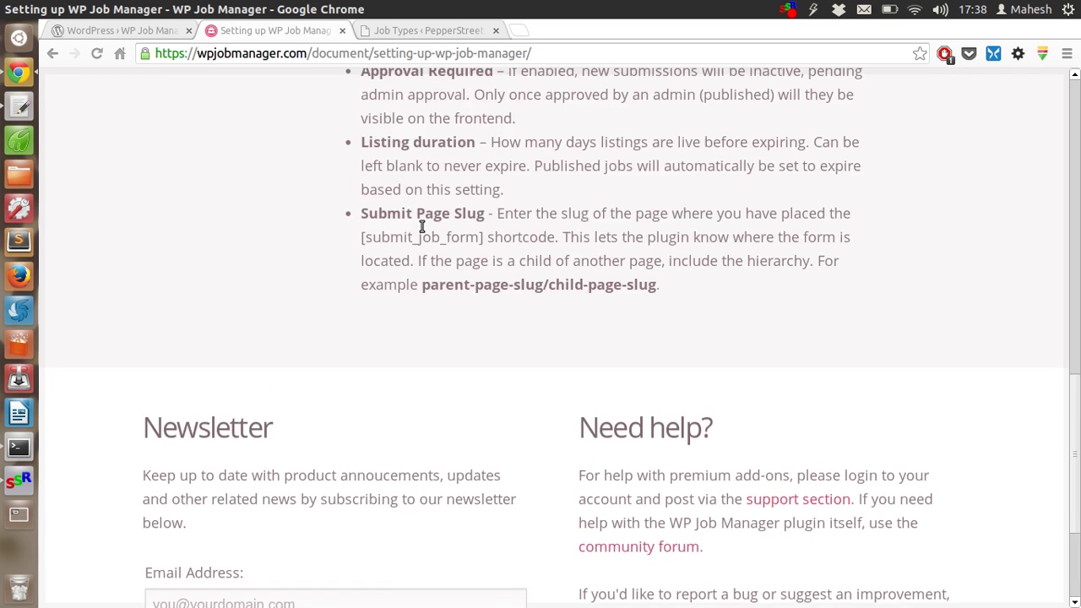
scroll(421, 232, up, 1)
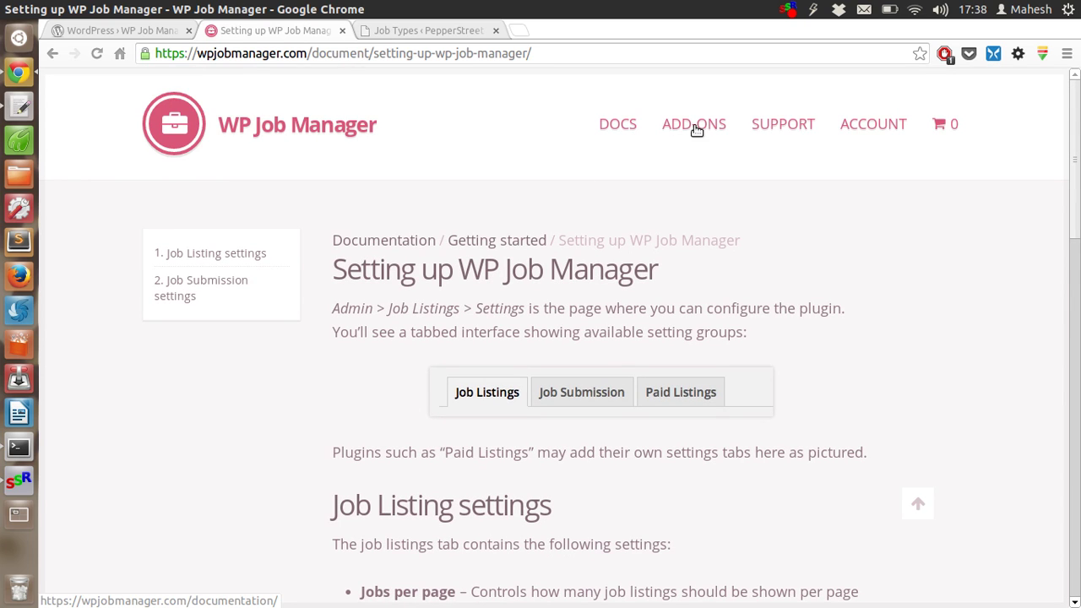
mouse_move(794, 129)
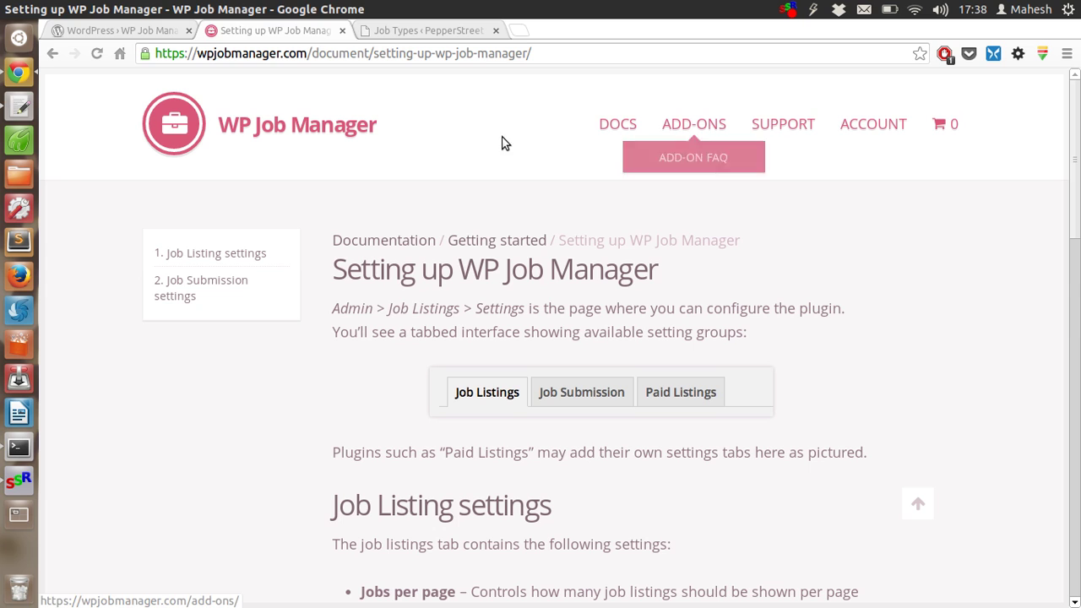
click(462, 31)
click(342, 227)
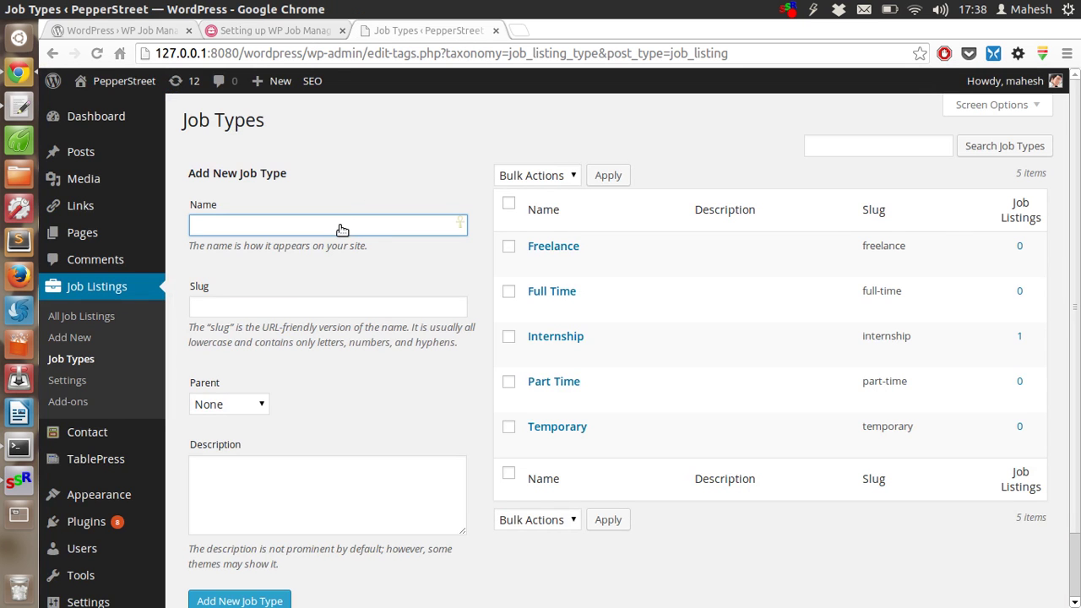